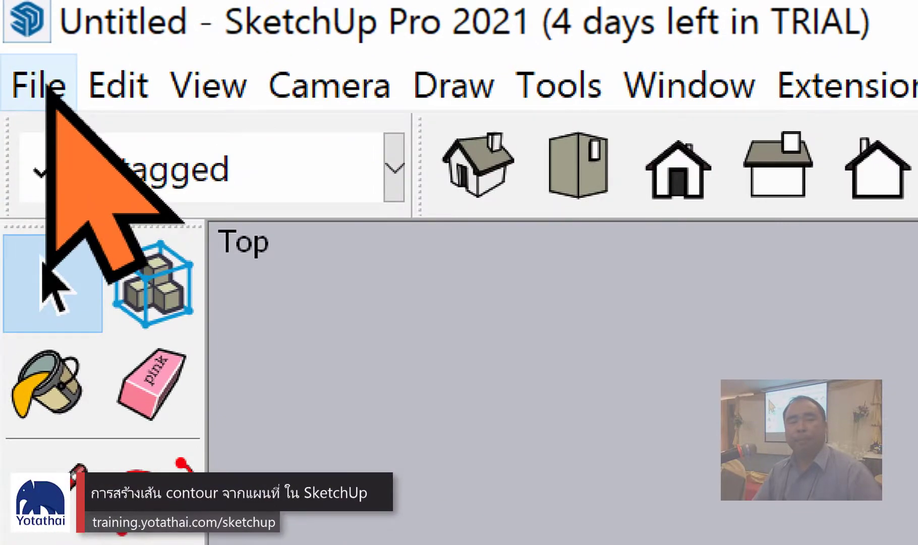
Open the Add Location satellite map from File > Geo-location, showing Ko Yo, Songkhla.
click(12, 10)
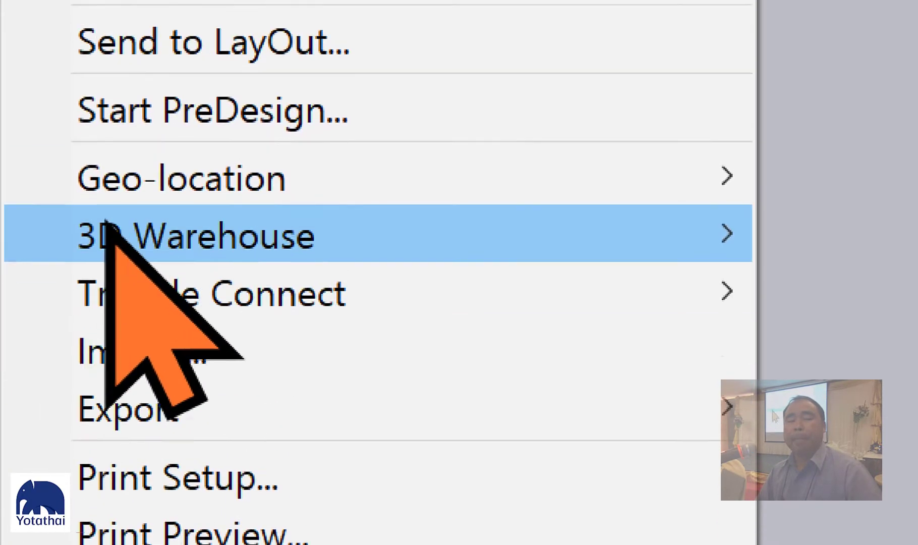
mouse_move(144, 272)
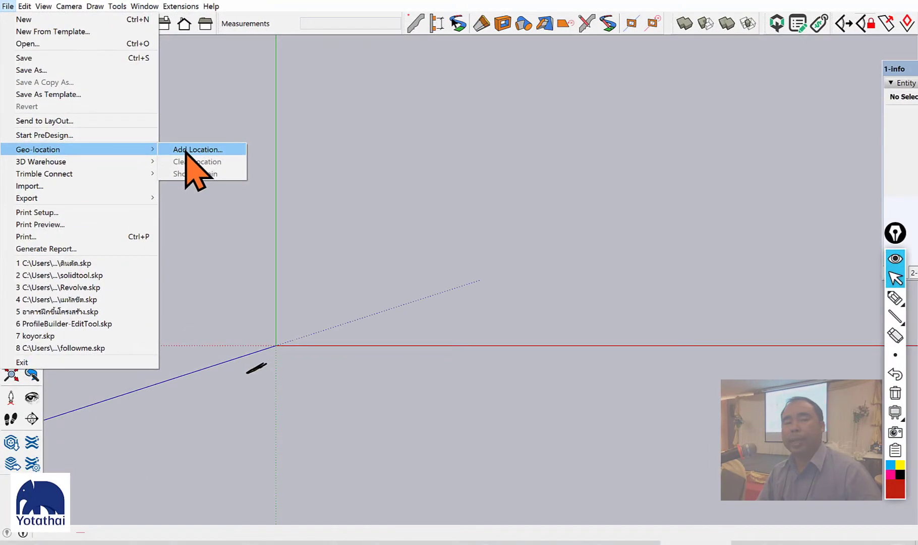
click(186, 150)
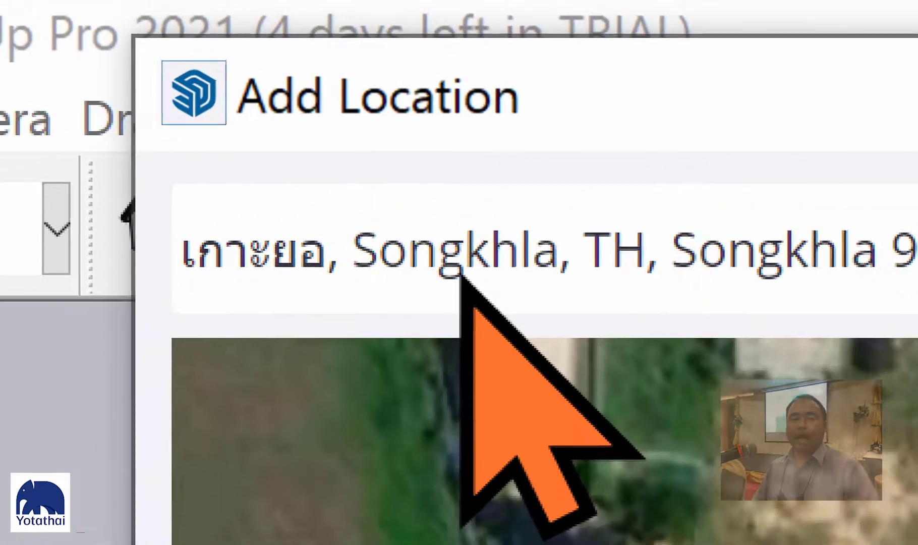
Search the map for 'เกาะยอ' and zoom out one level to show the lake and coast.
triple_click(461, 275)
text(เกาะยอ)
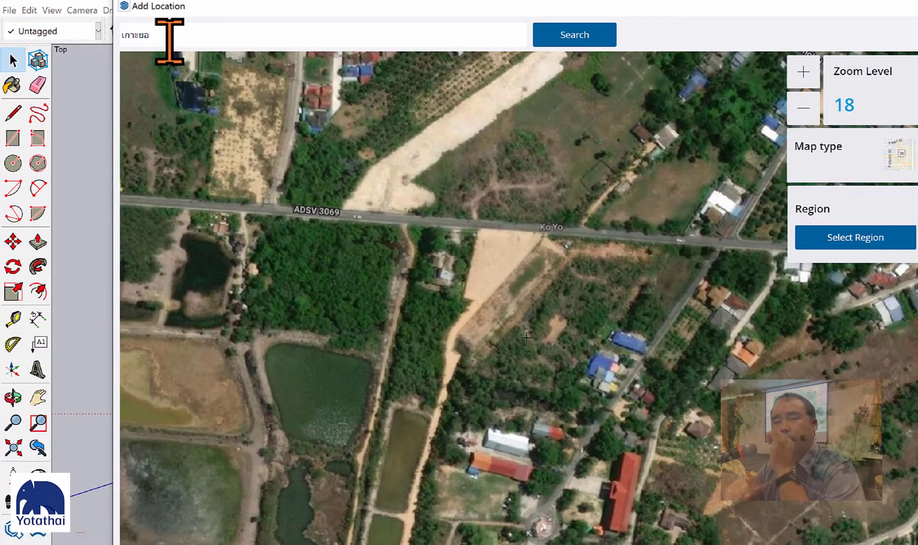
key(Return)
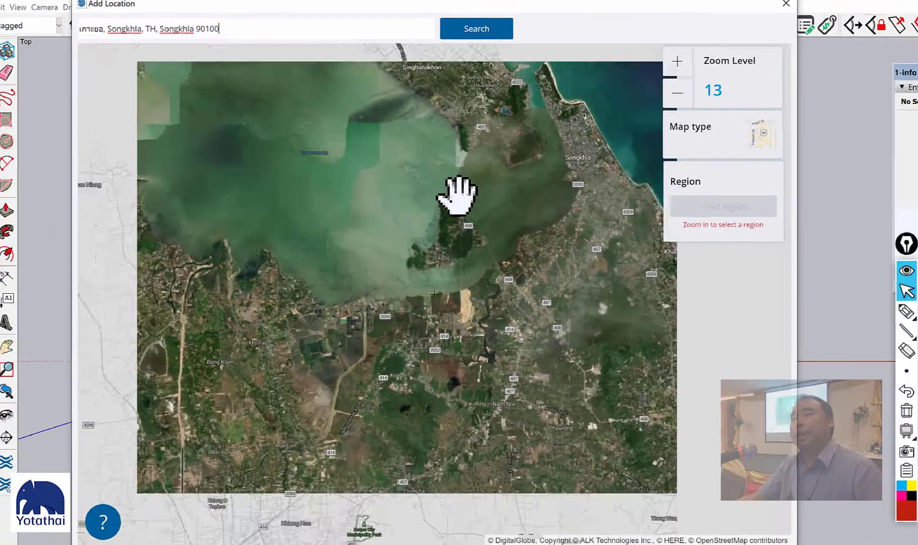
scroll(459, 191, down, 1)
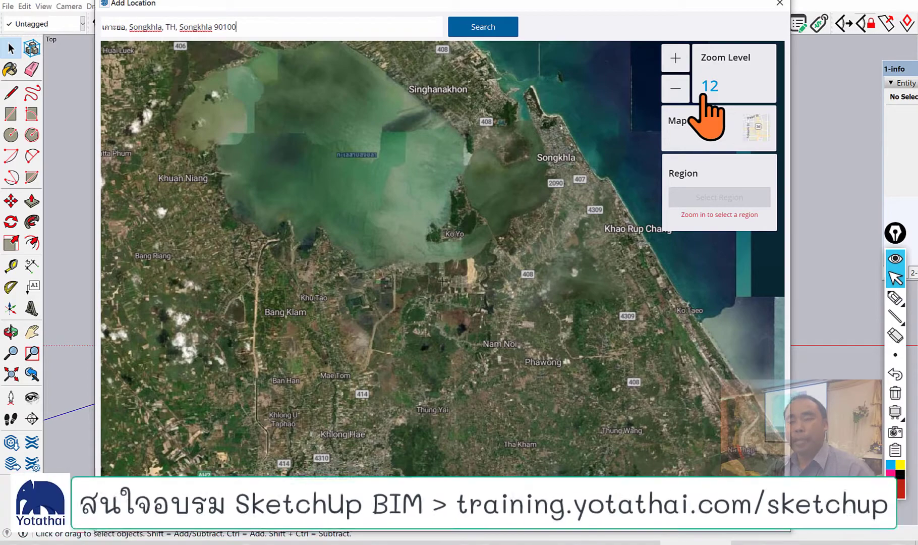
Zoom the map in to level 18 and pan along the Ko Yo coastline to find the site.
click(679, 60)
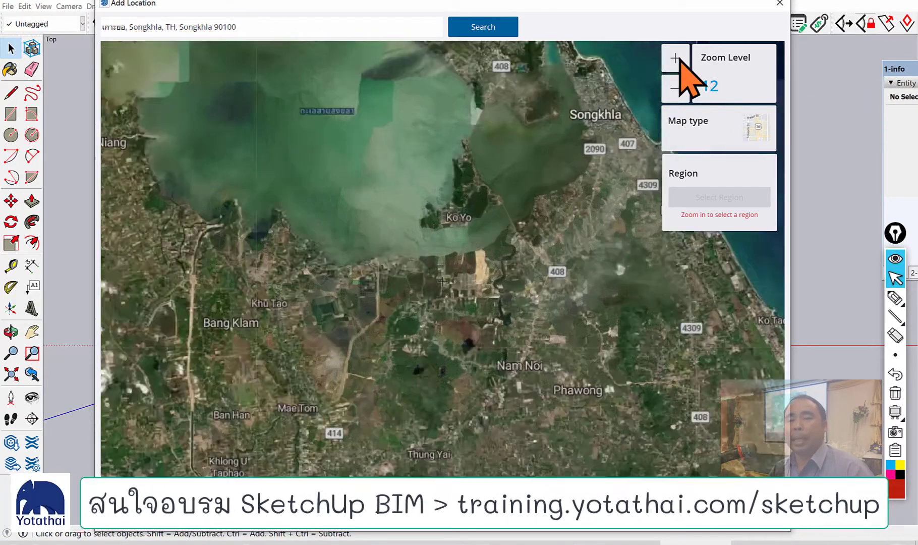
click(679, 60)
drag(585, 132, 581, 366)
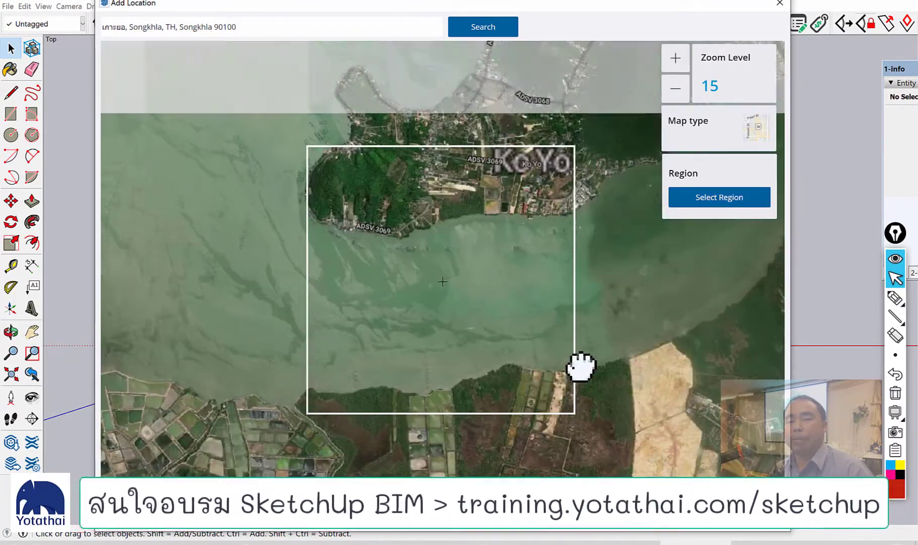
click(684, 59)
click(684, 59)
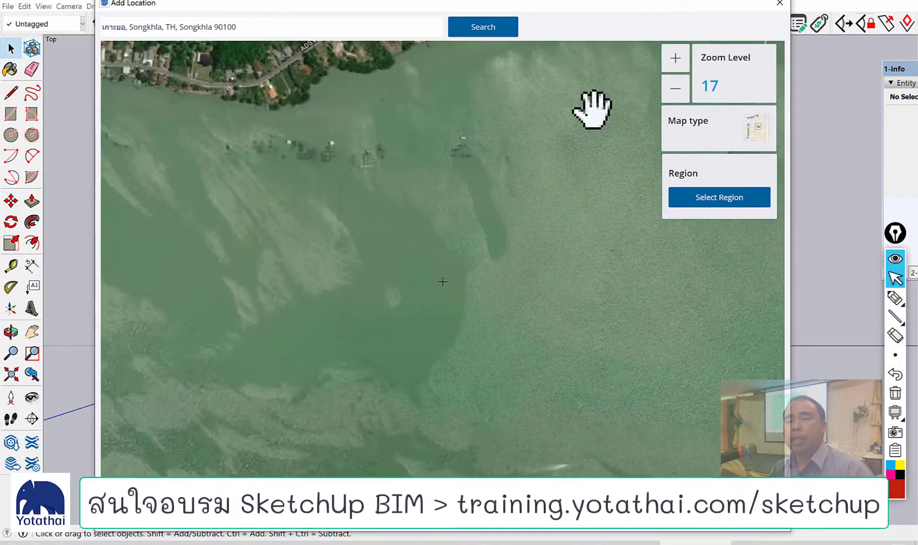
drag(594, 106, 621, 262)
click(676, 59)
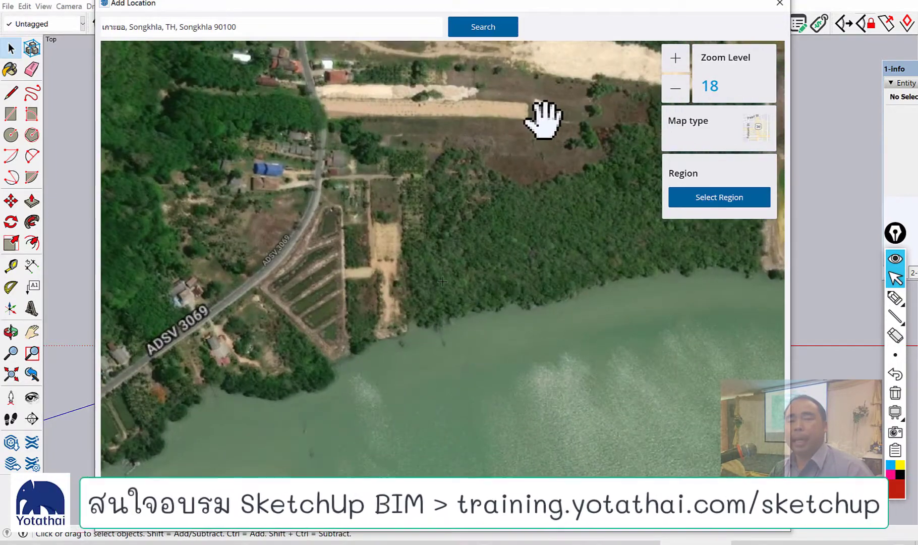
mouse_move(544, 117)
mouse_down()
mouse_move(543, 294)
mouse_move(584, 455)
mouse_move(548, 474)
mouse_move(494, 287)
mouse_move(529, 293)
mouse_move(379, 281)
mouse_move(268, 333)
mouse_move(368, 421)
mouse_move(467, 221)
mouse_move(523, 209)
mouse_move(313, 439)
mouse_move(424, 332)
mouse_move(494, 230)
mouse_move(502, 324)
mouse_up()
mouse_move(616, 188)
mouse_down()
mouse_move(537, 412)
mouse_move(509, 144)
mouse_move(484, 328)
mouse_move(507, 236)
mouse_up()
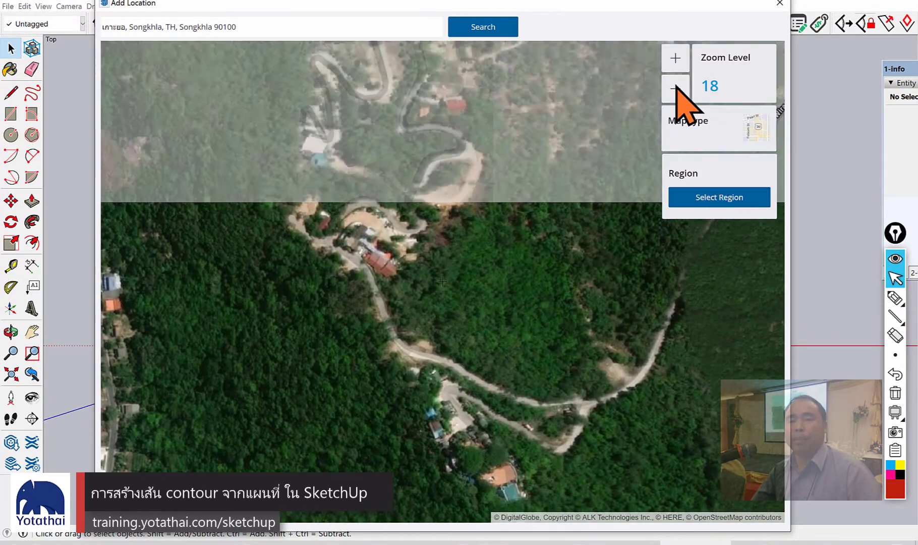
Zoom back out to level 15 with the Ko Yo peninsula centred in the frame.
click(675, 88)
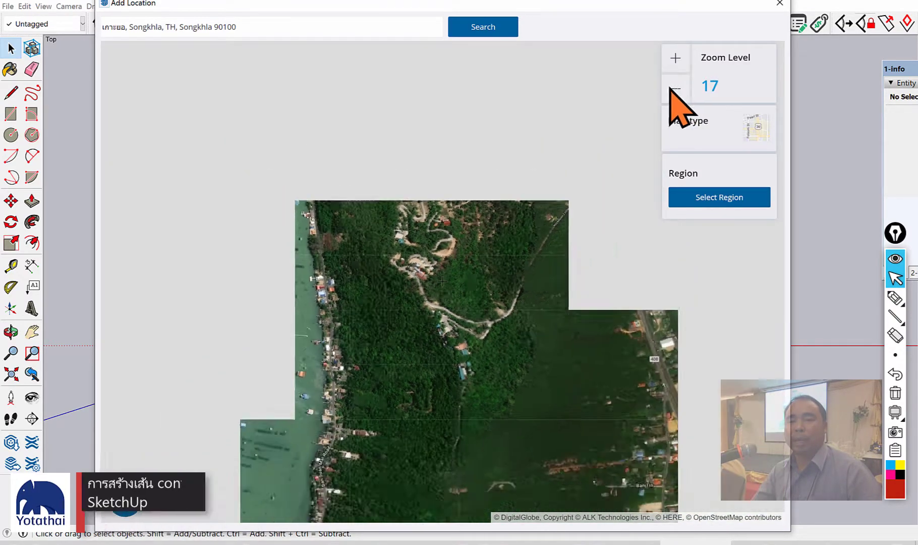
click(675, 88)
mouse_move(529, 225)
mouse_down()
mouse_move(518, 340)
mouse_move(515, 242)
mouse_move(498, 281)
mouse_move(503, 262)
mouse_up()
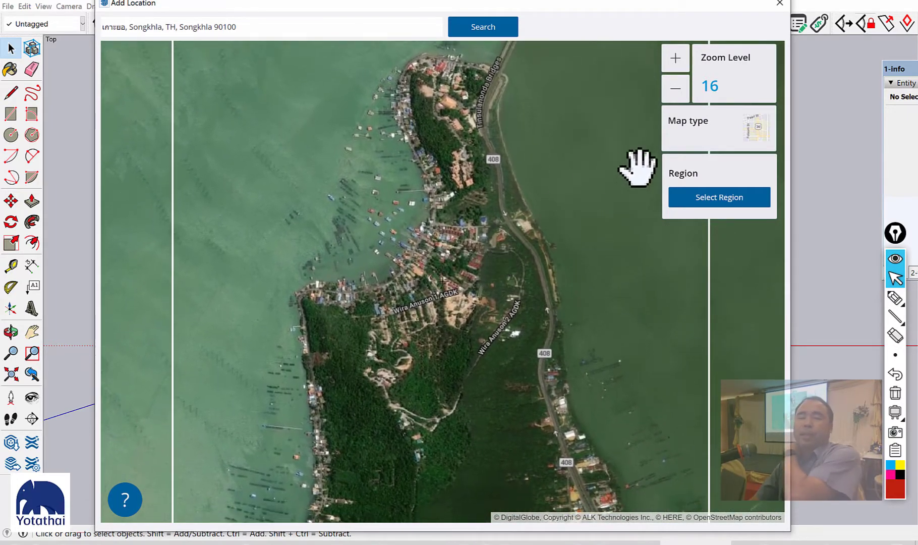
click(688, 99)
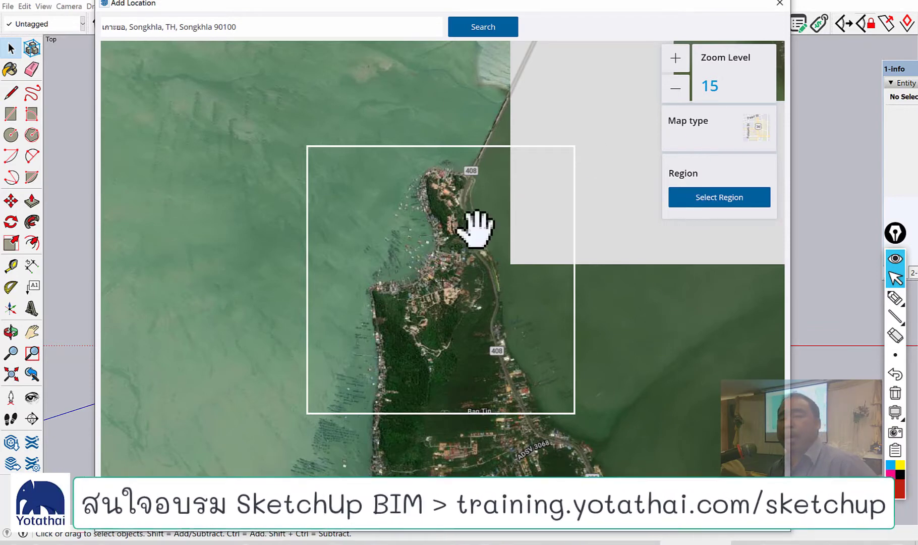
Select the framed Ko Yo region and import it, which fails with a map-tile download error.
click(723, 208)
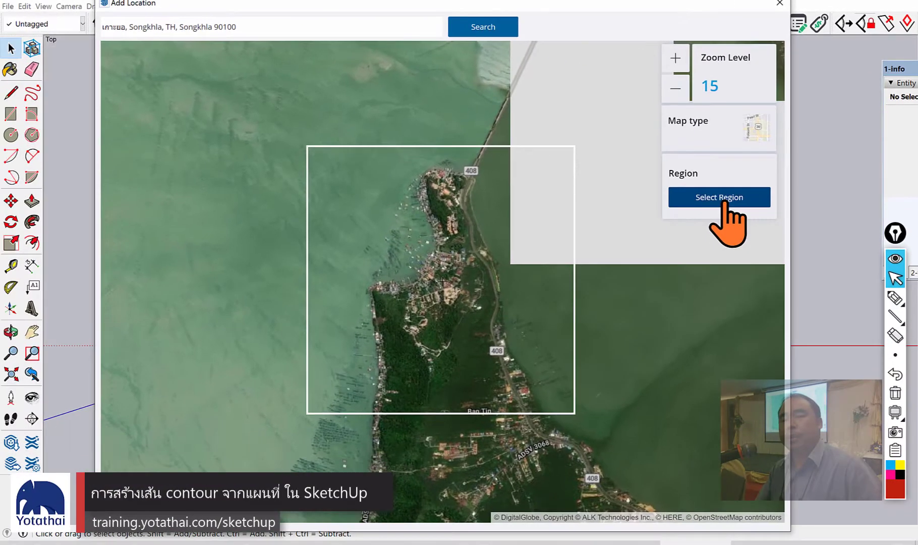
click(725, 201)
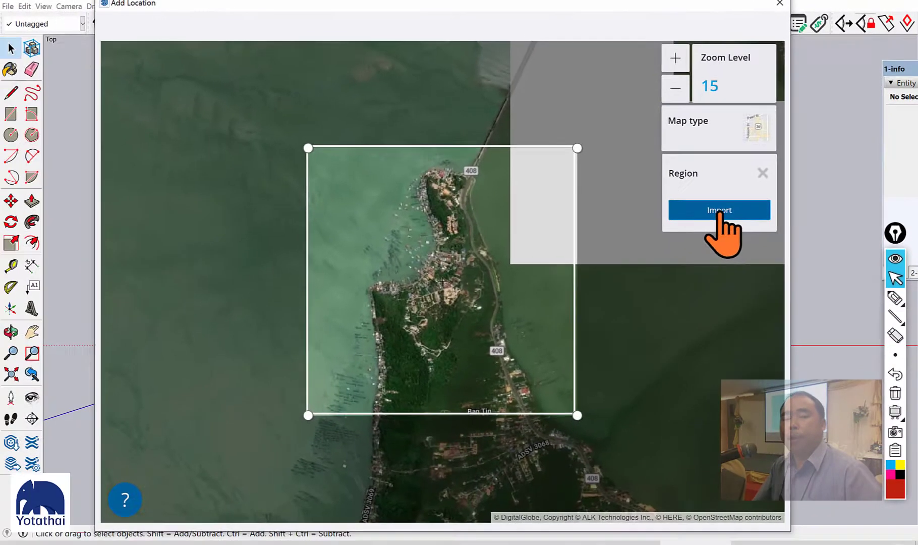
click(719, 210)
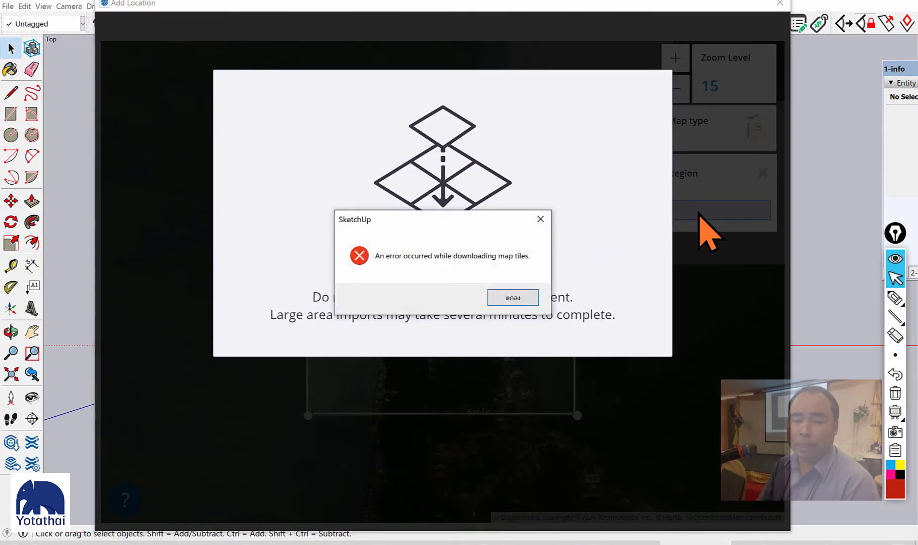
Dismiss the tile download error and reopen Add Location from File > Geo-location.
click(517, 299)
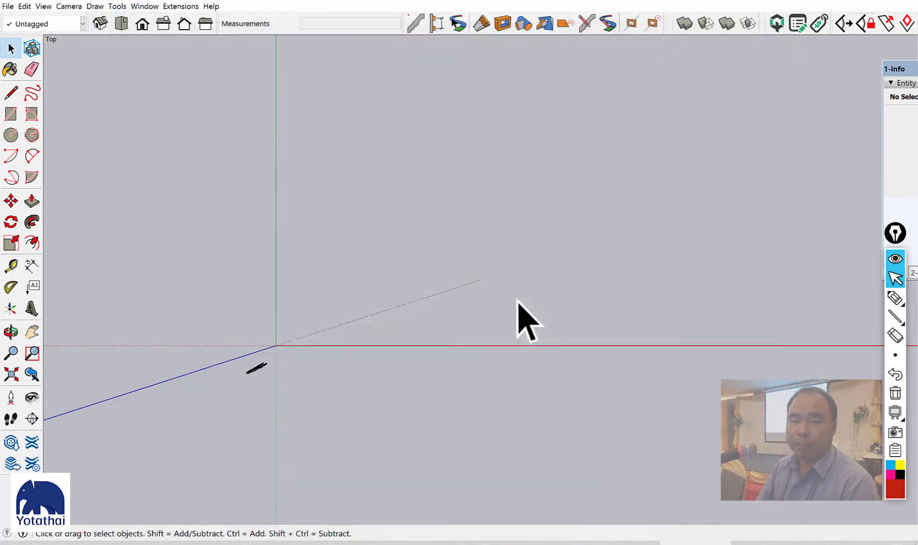
scroll(364, 315, down, 3)
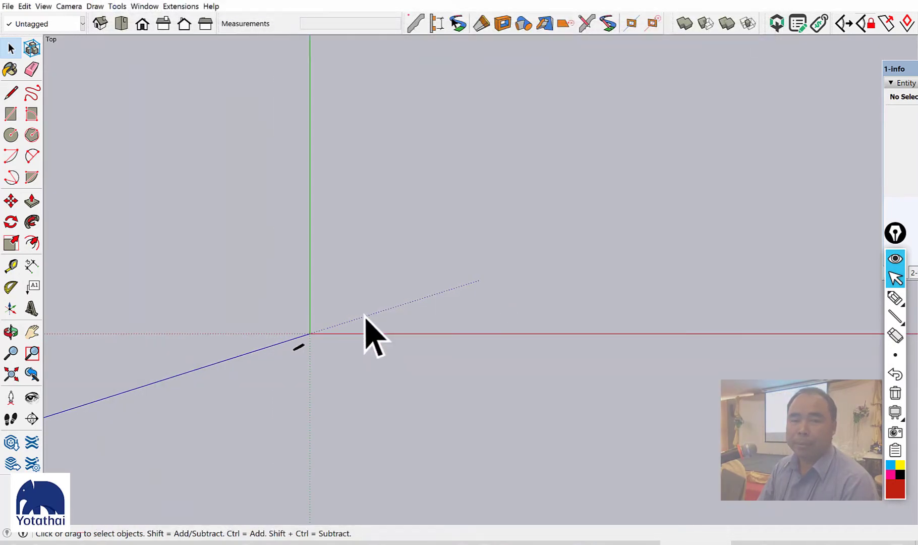
click(9, 7)
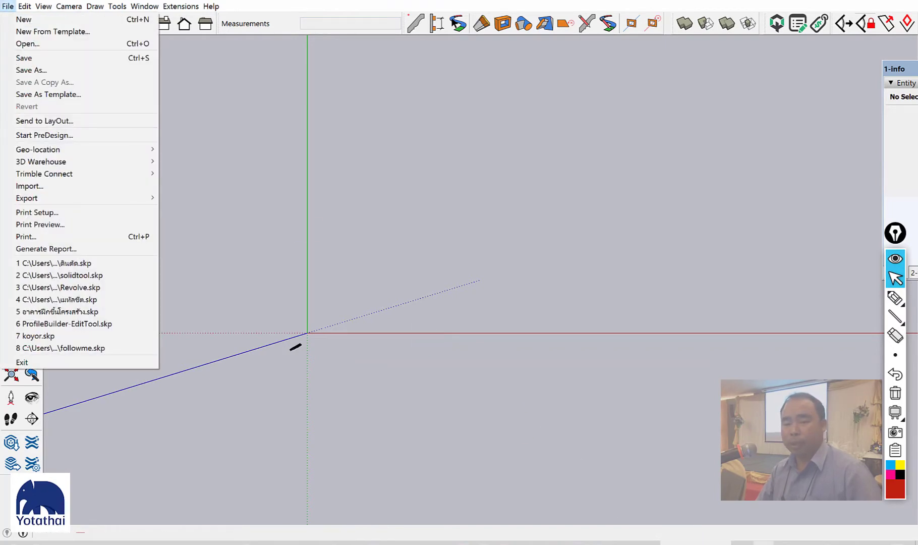
key(Escape)
click(8, 6)
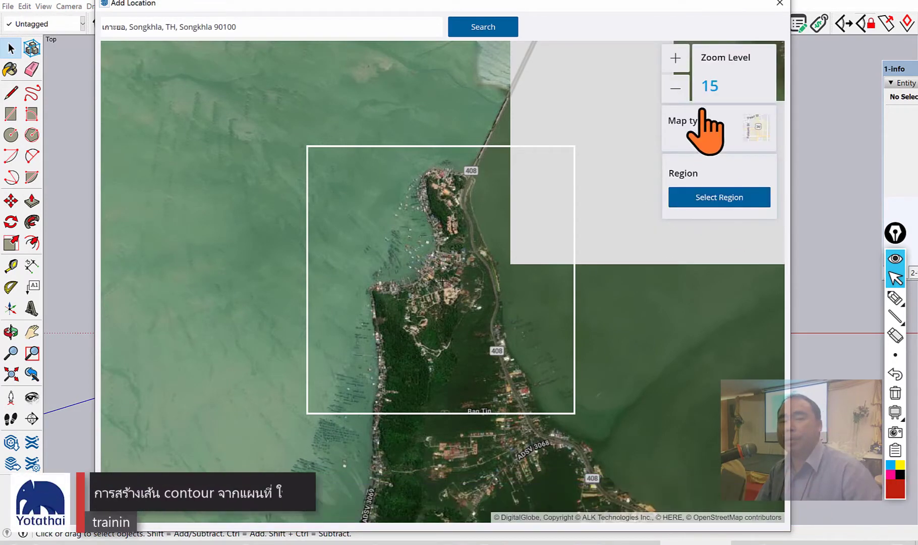
Reframe the island at zoom level 16, then select and import that region.
click(682, 64)
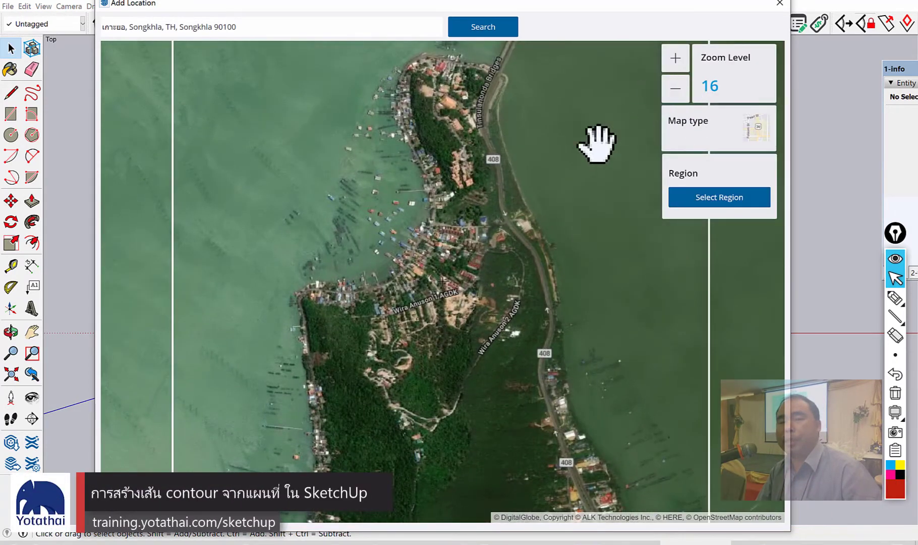
drag(529, 161, 530, 179)
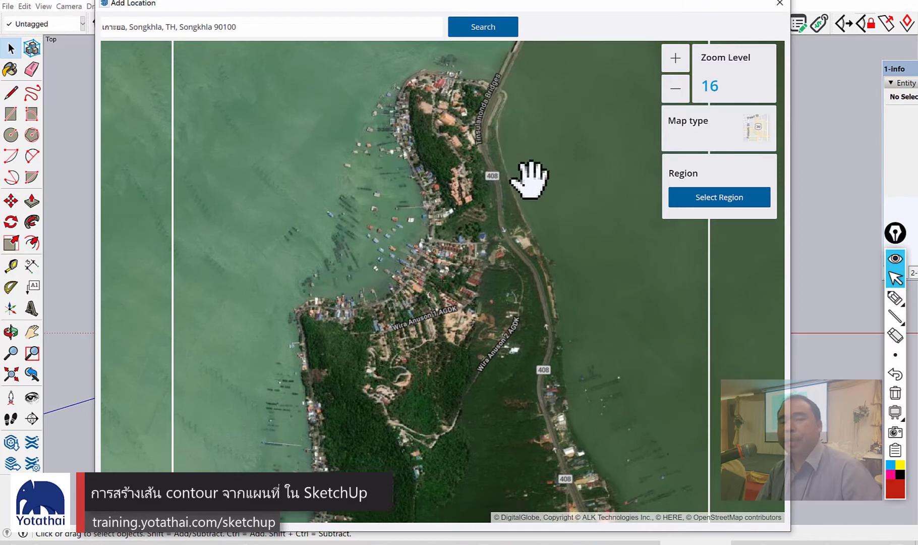
click(709, 199)
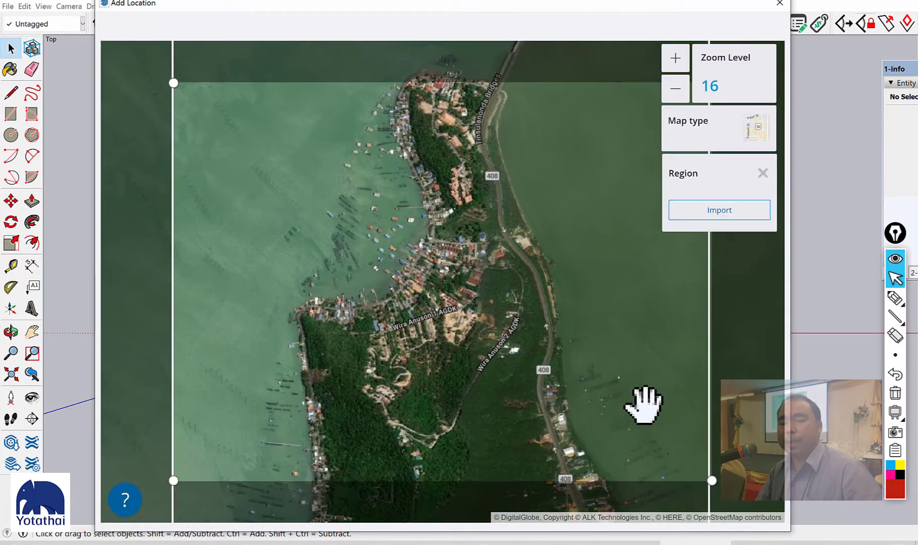
click(713, 212)
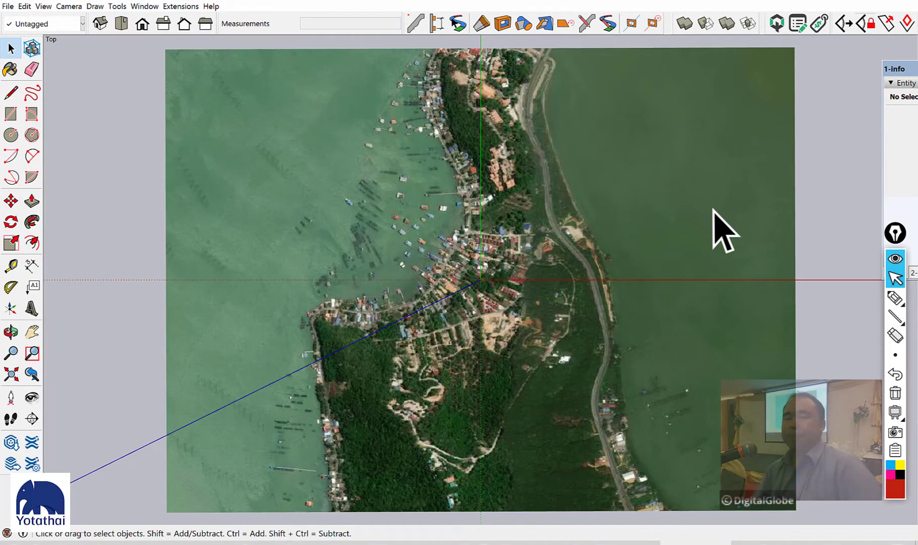
Orbit to a low perspective over the imported image and show the Tags panel.
scroll(714, 201, down, 1)
scroll(606, 252, down, 3)
mouse_move(588, 276)
middle_down()
mouse_move(437, 106)
mouse_move(318, 67)
middle_up()
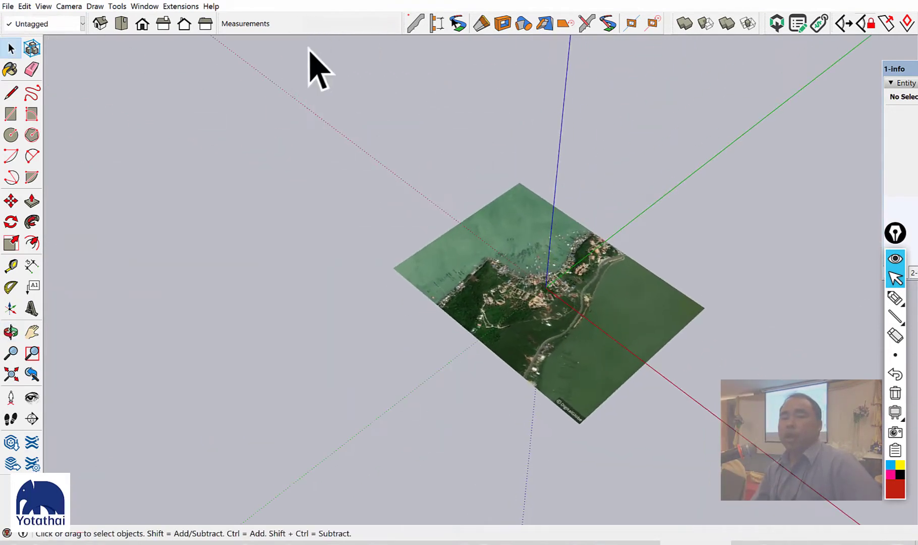
scroll(508, 260, down, 2)
mouse_move(508, 261)
middle_down()
mouse_move(400, 185)
mouse_move(315, 151)
mouse_move(430, 87)
mouse_move(342, 86)
mouse_move(381, 140)
mouse_move(399, 146)
middle_up()
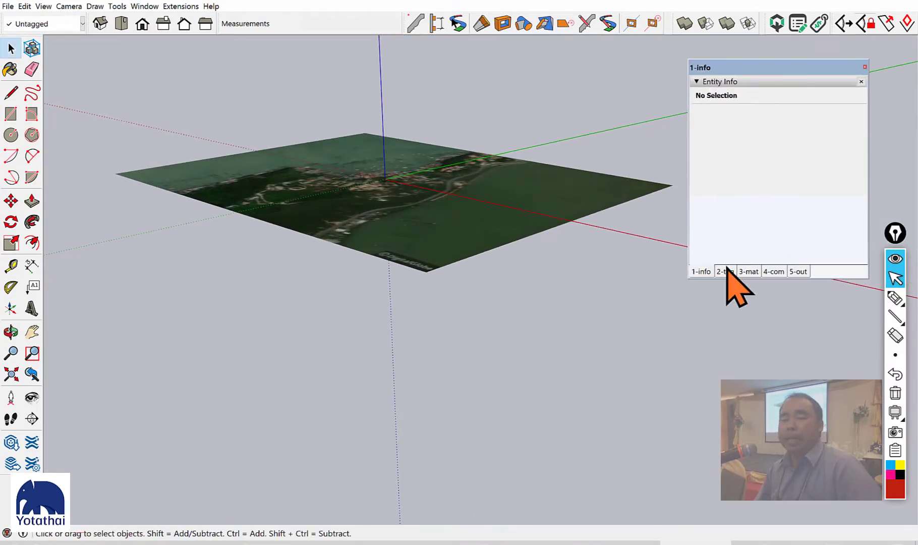
click(724, 271)
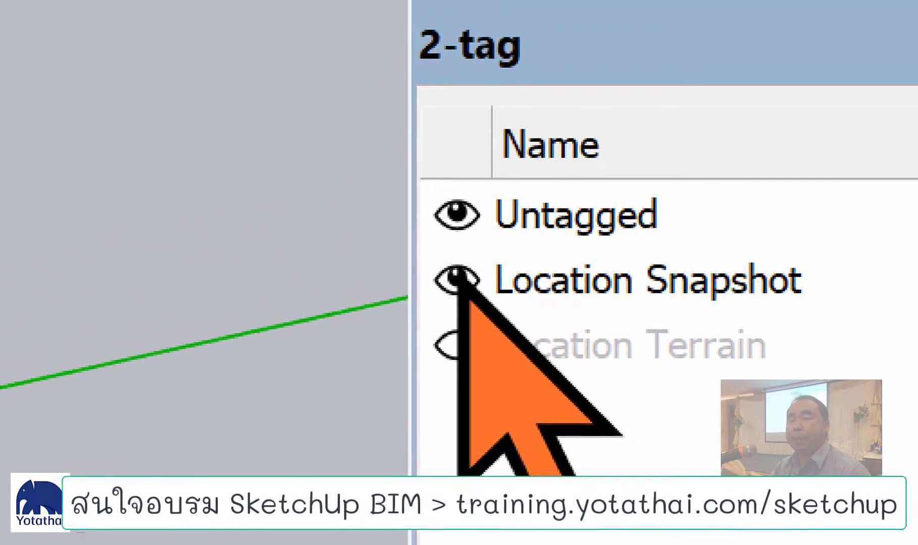
Hide Location Snapshot, show Location Terrain, and orbit down to a horizon-level terrain view.
click(460, 288)
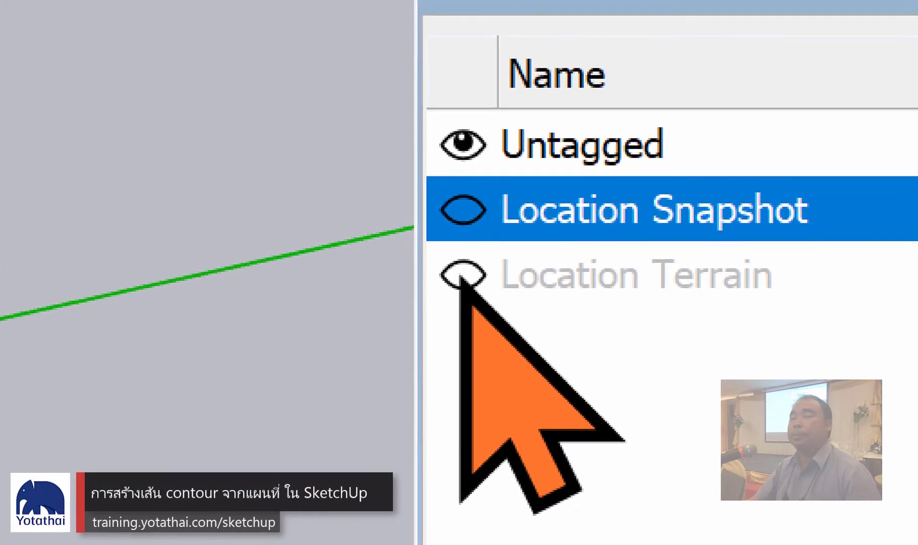
click(461, 276)
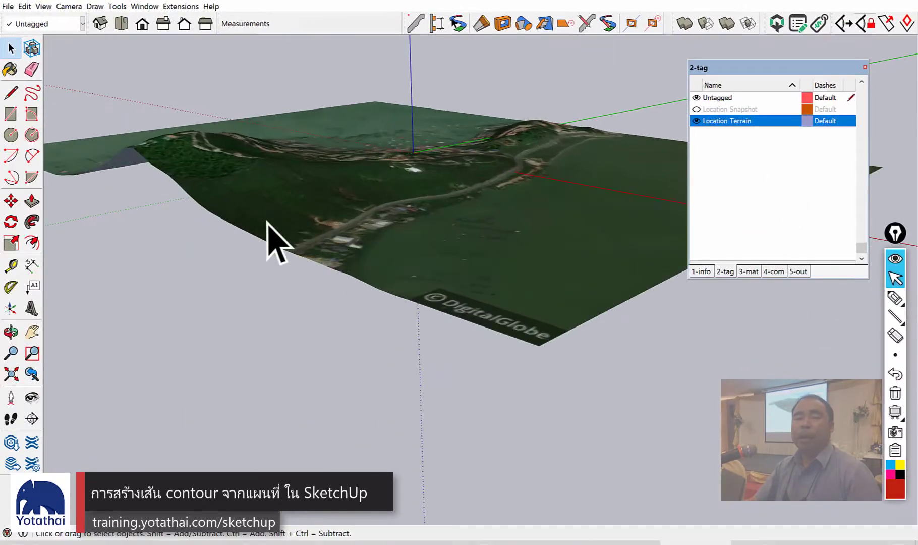
mouse_move(268, 223)
middle_down()
mouse_move(635, 149)
mouse_move(212, 151)
mouse_move(395, 185)
mouse_move(168, 182)
mouse_move(584, 237)
mouse_move(353, 192)
mouse_move(112, 160)
mouse_move(380, 219)
mouse_move(120, 194)
middle_up()
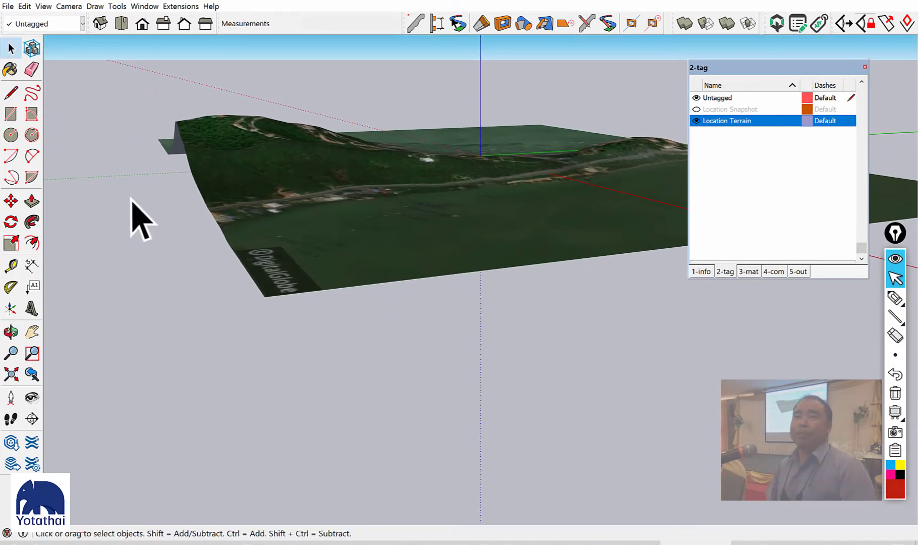
Orbit above the Ko Yo terrain and zoom around to inspect the hill beside the coastal road.
mouse_move(132, 202)
middle_down()
mouse_move(338, 180)
mouse_move(565, 358)
middle_up()
scroll(584, 242, down, 3)
scroll(563, 266, down, 2)
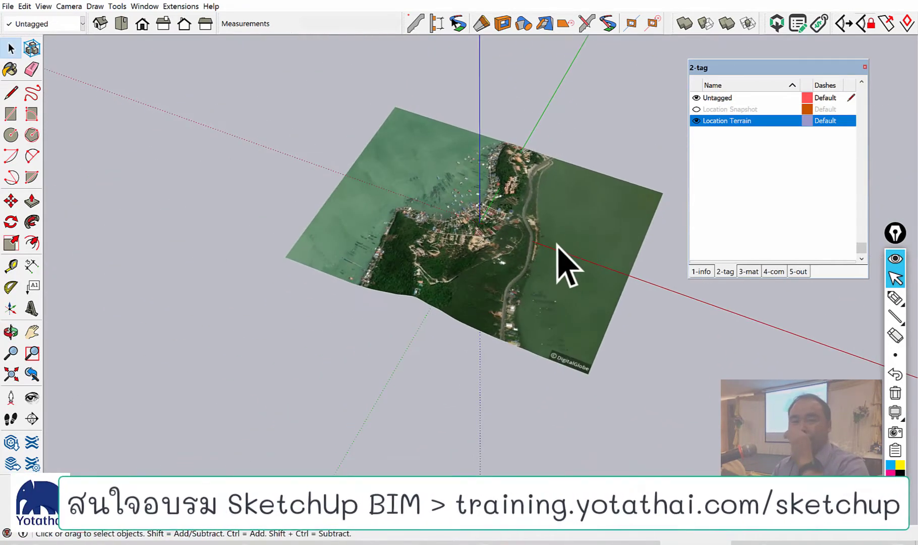
scroll(553, 263, up, 2)
scroll(544, 243, down, 1)
scroll(535, 242, up, 1)
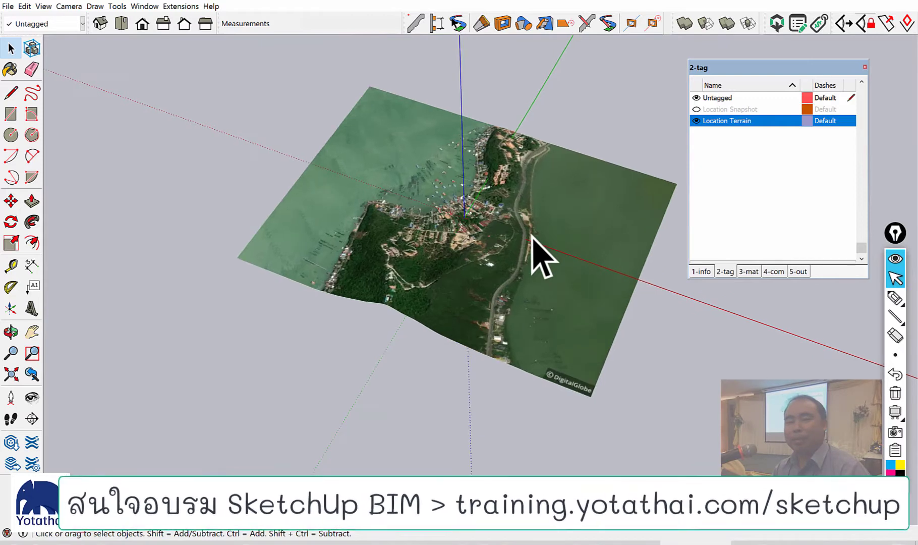
scroll(534, 242, up, 2)
scroll(474, 255, up, 2)
scroll(459, 270, up, 1)
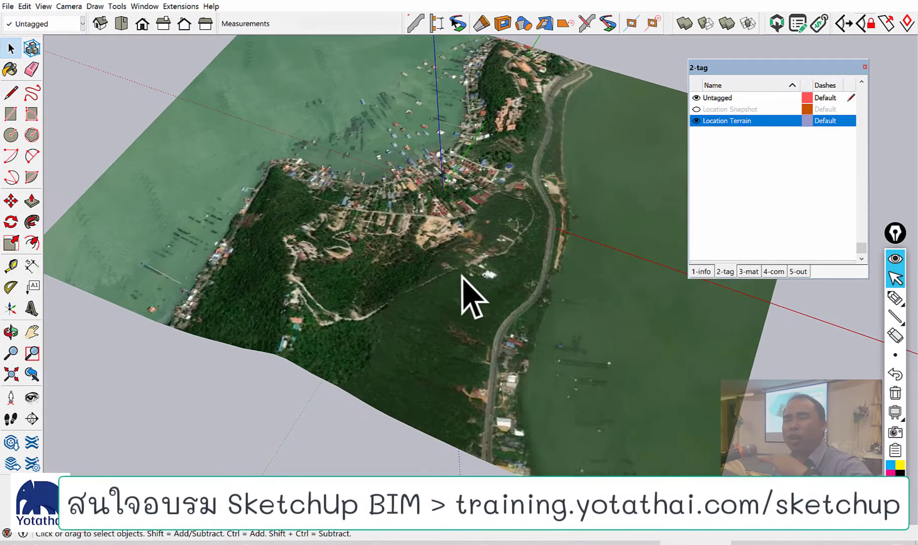
scroll(463, 279, down, 3)
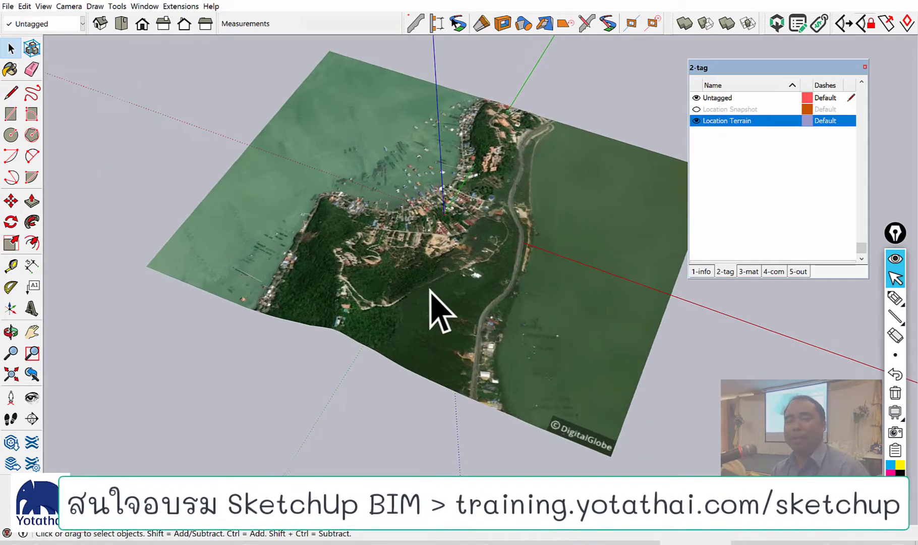
scroll(430, 303, up, 2)
scroll(435, 328, down, 3)
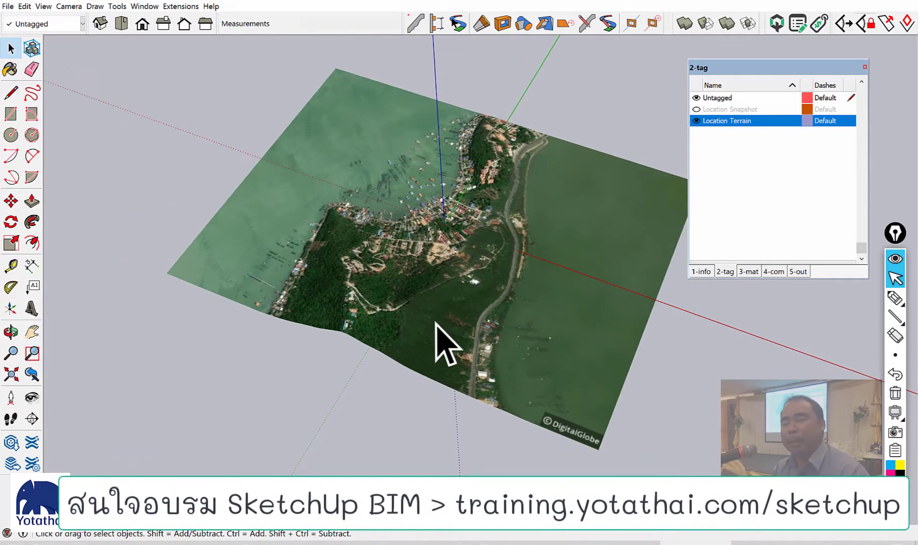
scroll(436, 330, up, 2)
mouse_move(435, 328)
middle_down()
mouse_move(365, 122)
mouse_move(483, 286)
mouse_move(421, 267)
mouse_move(420, 102)
mouse_move(420, 241)
mouse_move(426, 143)
mouse_move(471, 347)
middle_up()
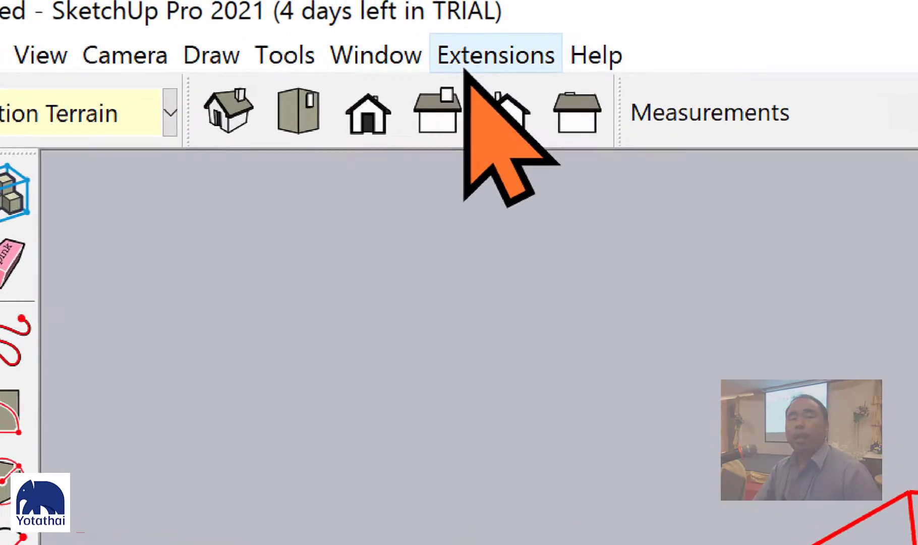
Build a solid with Eneroth Terrain Volume and check its 235503134.92 m³ volume in Entity Info.
click(465, 70)
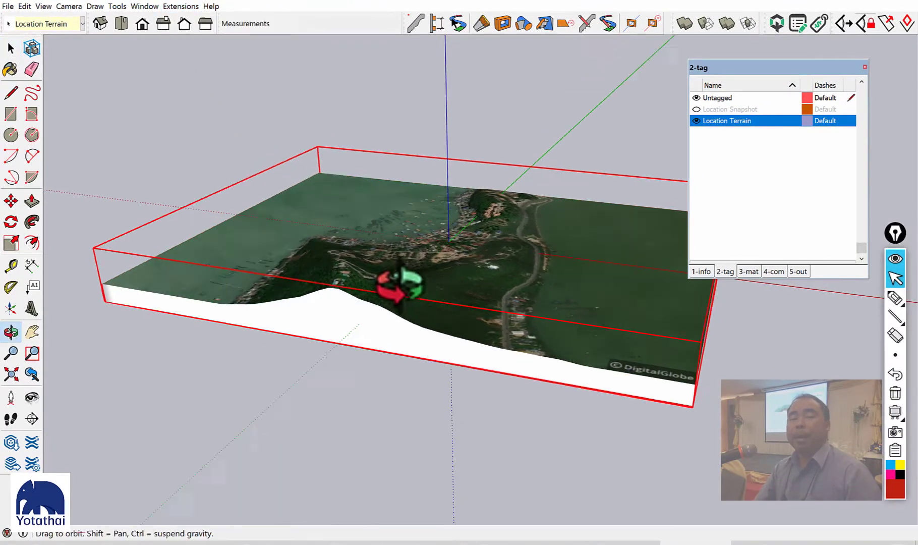
middle_drag(383, 280, 201, 122)
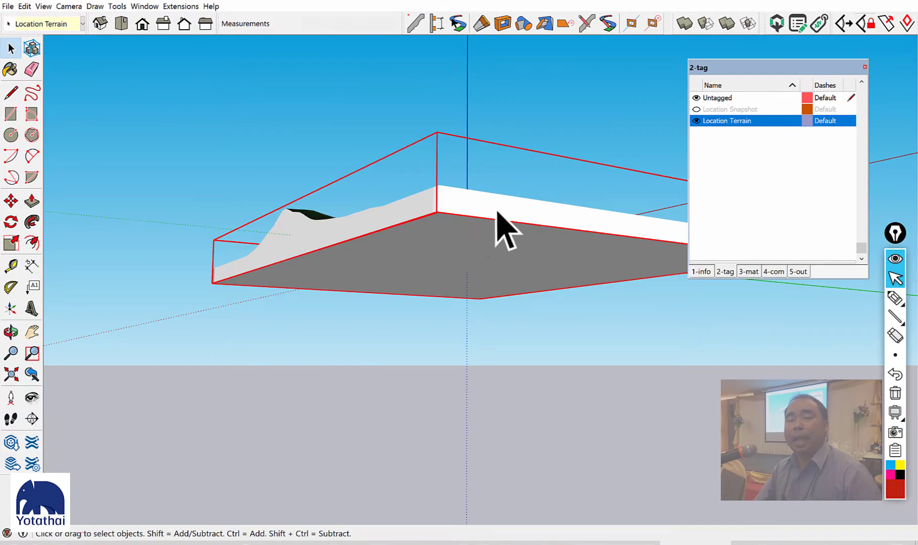
click(703, 271)
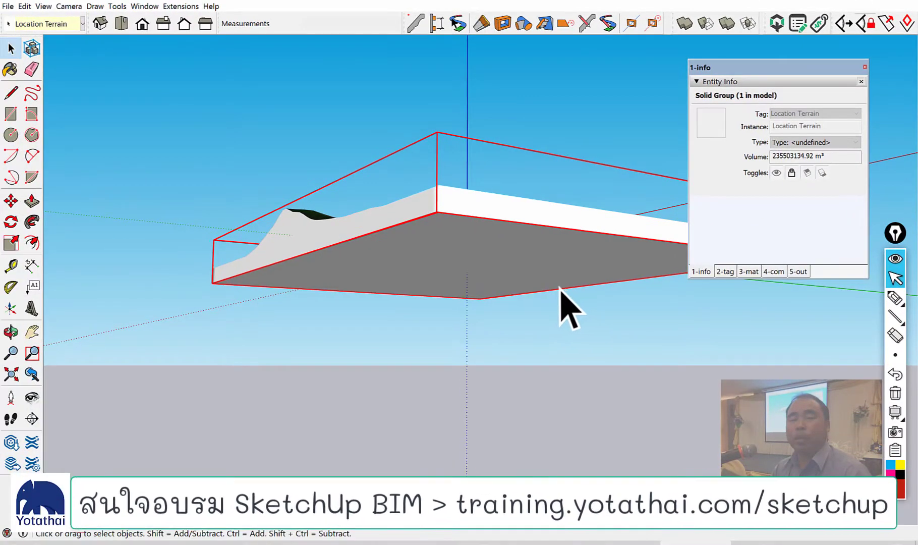
Orbit back above the terrain box, clear the selection, and view it from another angle.
middle_drag(562, 307, 529, 295)
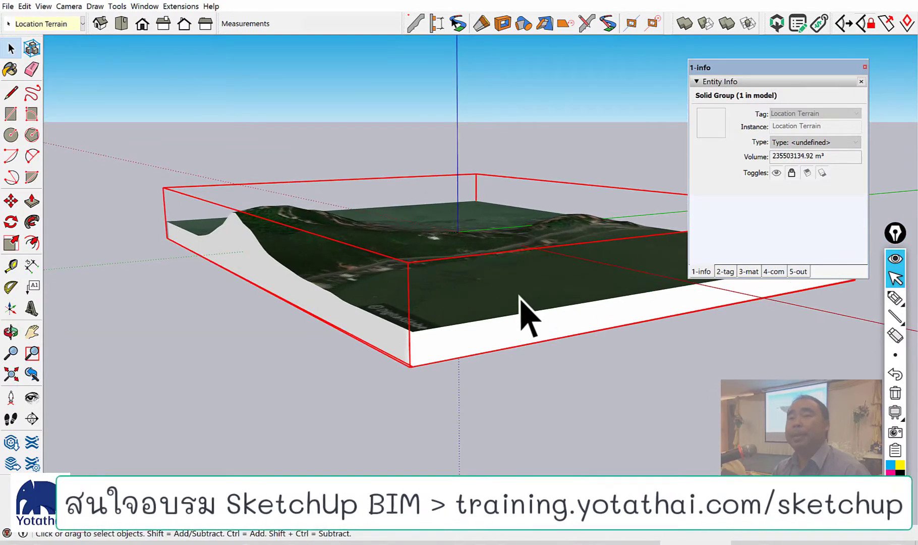
scroll(564, 325, up, 5)
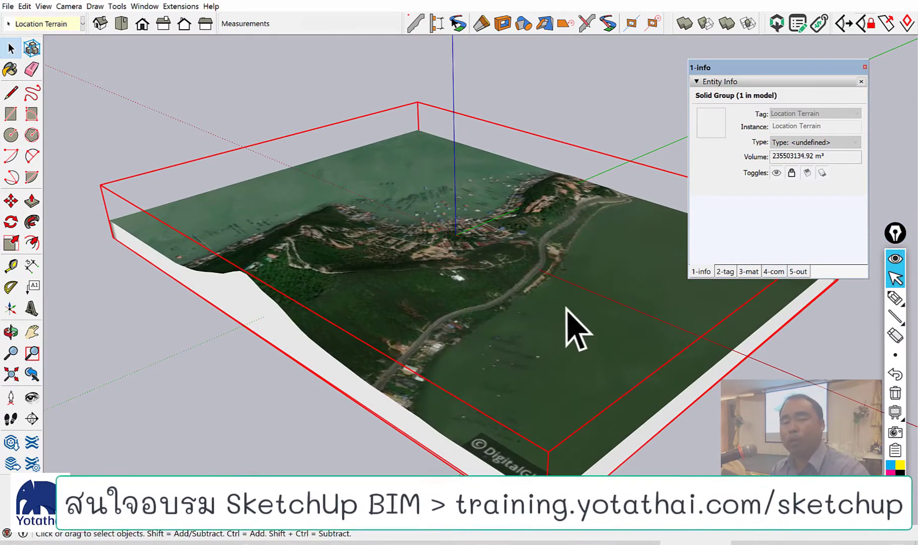
scroll(565, 323, down, 3)
click(560, 138)
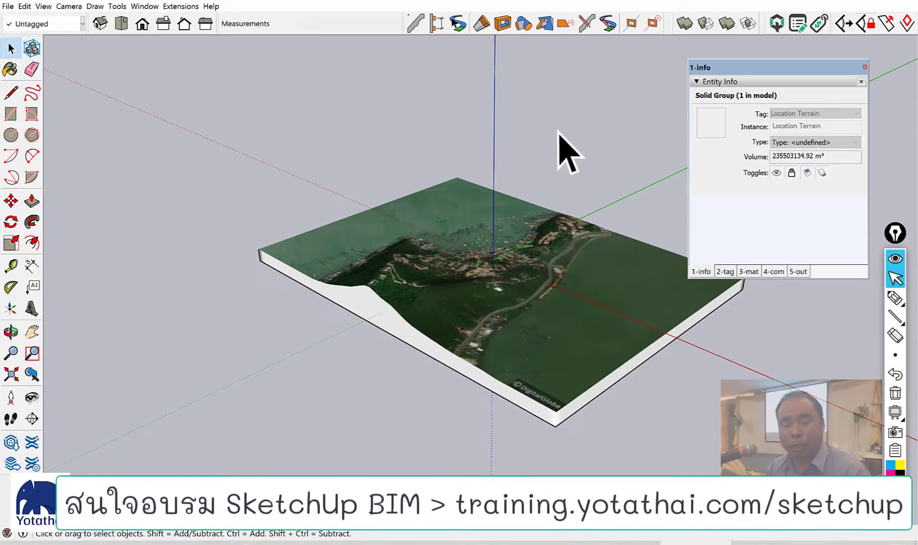
scroll(542, 146, down, 2)
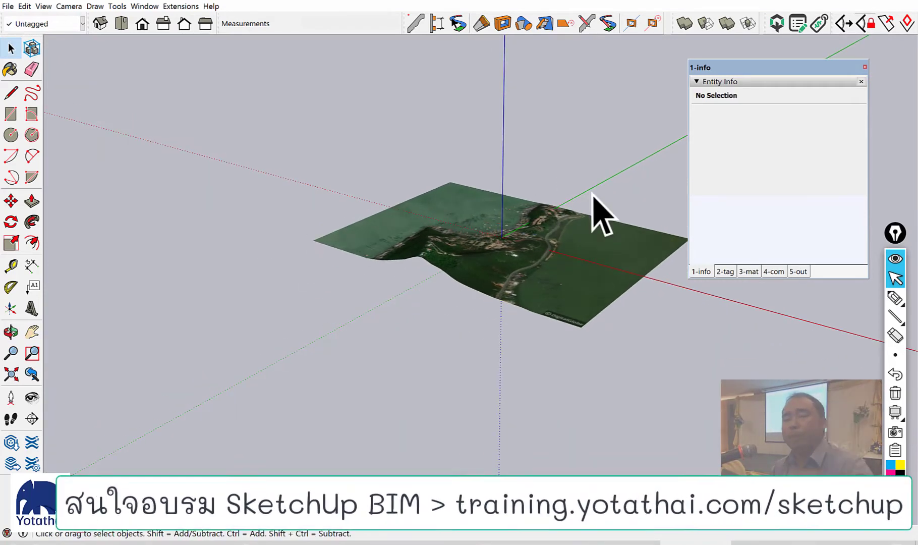
mouse_move(592, 195)
middle_down()
mouse_move(543, 241)
mouse_move(530, 204)
middle_up()
Zoom out, switch to the Top standard view, and zoom in on the Ko Yo aerial image.
mouse_move(492, 266)
middle_down()
mouse_move(528, 71)
mouse_move(536, 245)
middle_up()
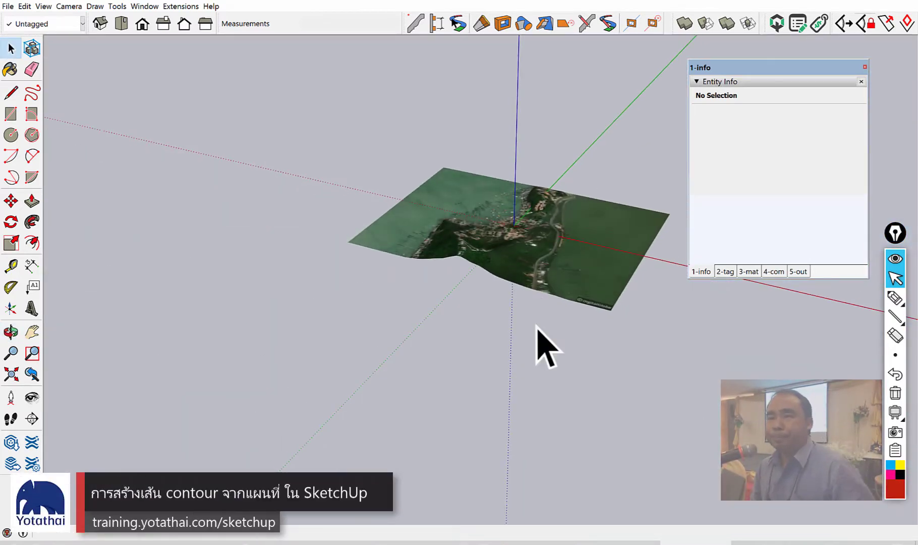
scroll(416, 103, down, 1)
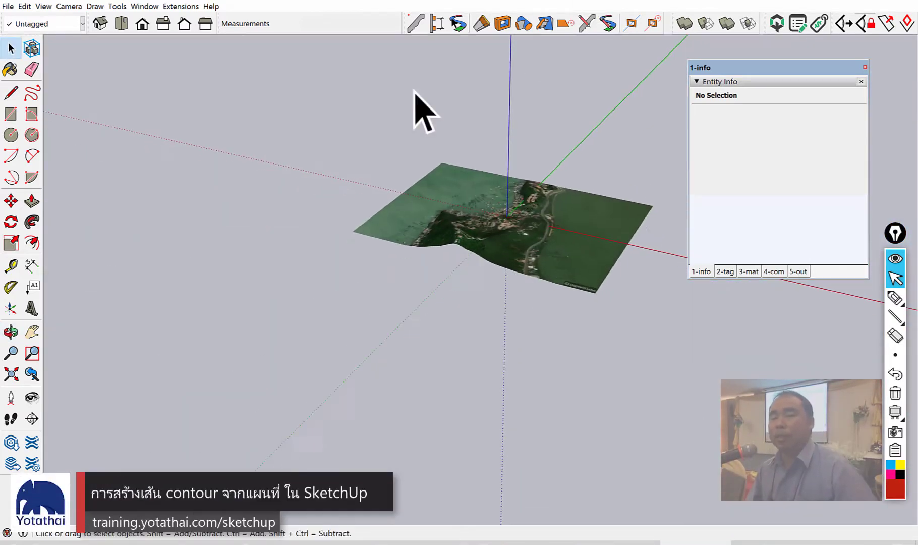
scroll(504, 231, down, 1)
scroll(496, 196, down, 1)
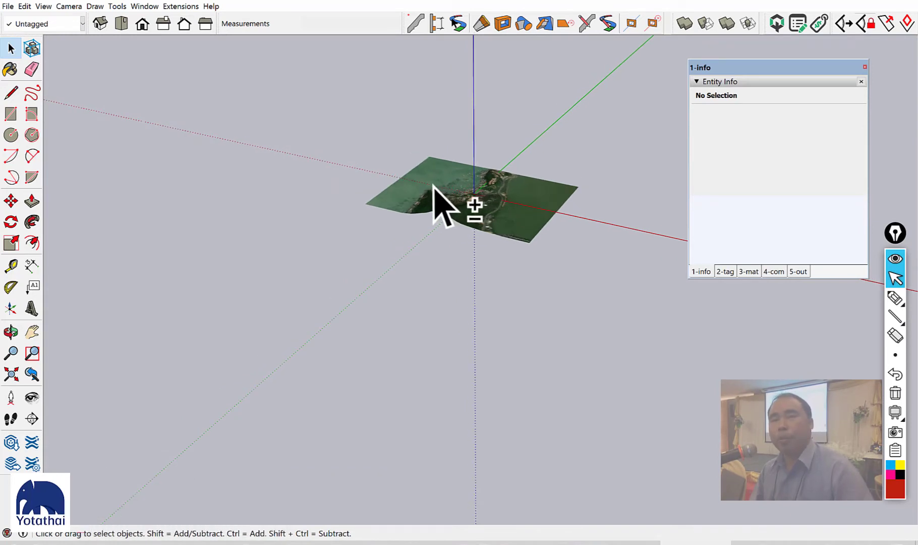
key(F2)
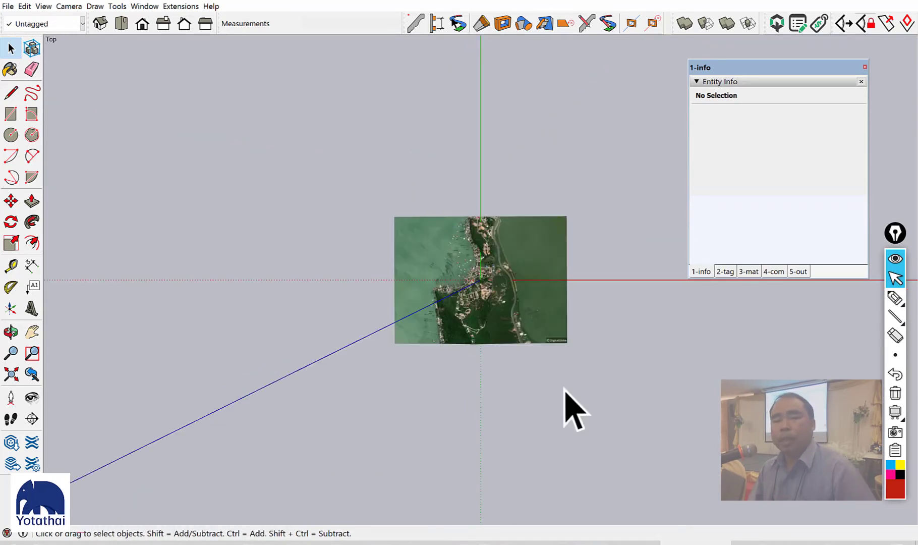
scroll(565, 391, up, 2)
scroll(537, 348, down, 2)
scroll(537, 348, up, 1)
scroll(438, 282, down, 2)
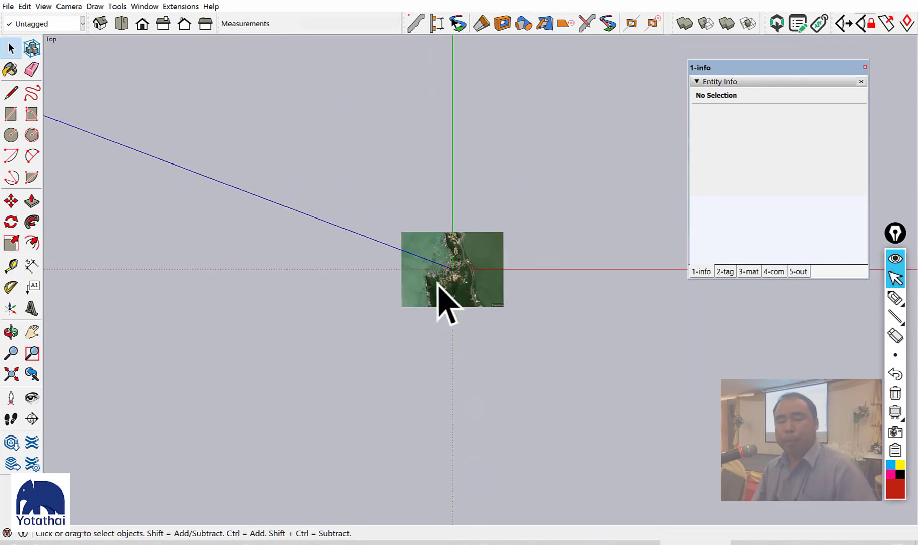
scroll(524, 257, up, 3)
scroll(540, 227, up, 1)
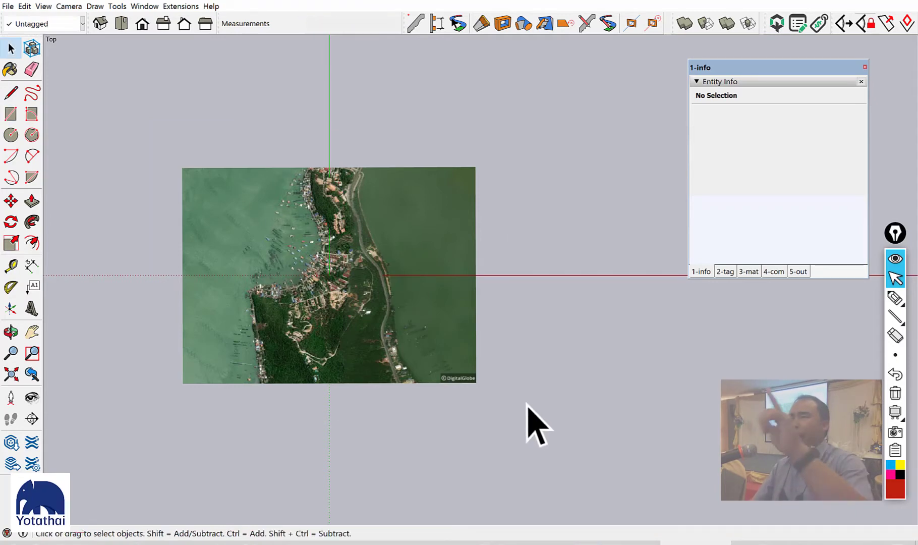
Draw a ground rectangle of roughly 2286 m by 1829 m around the whole aerial image.
key(r)
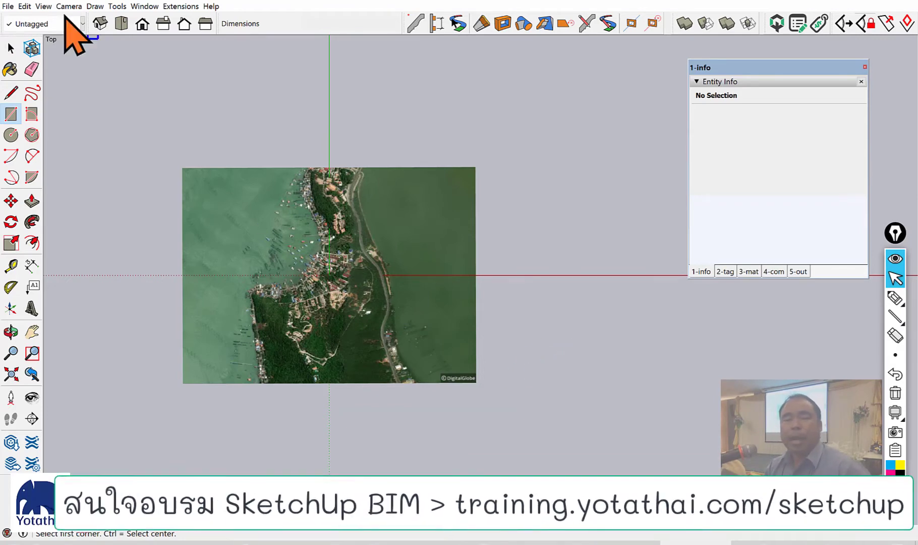
click(164, 144)
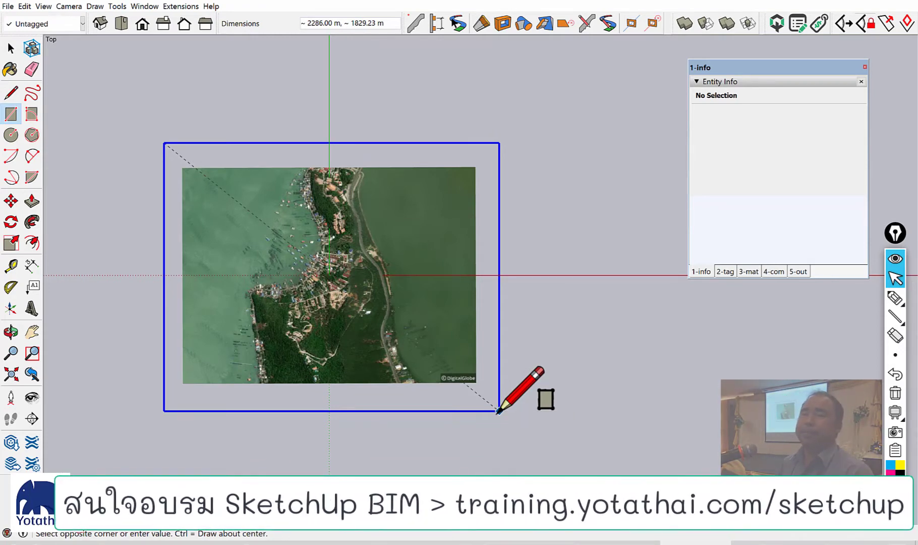
click(498, 410)
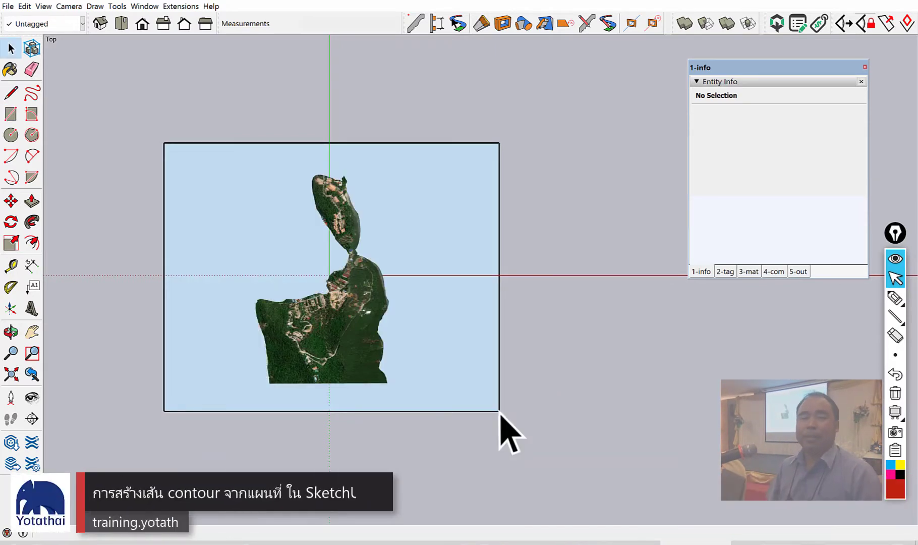
scroll(373, 384, up, 1)
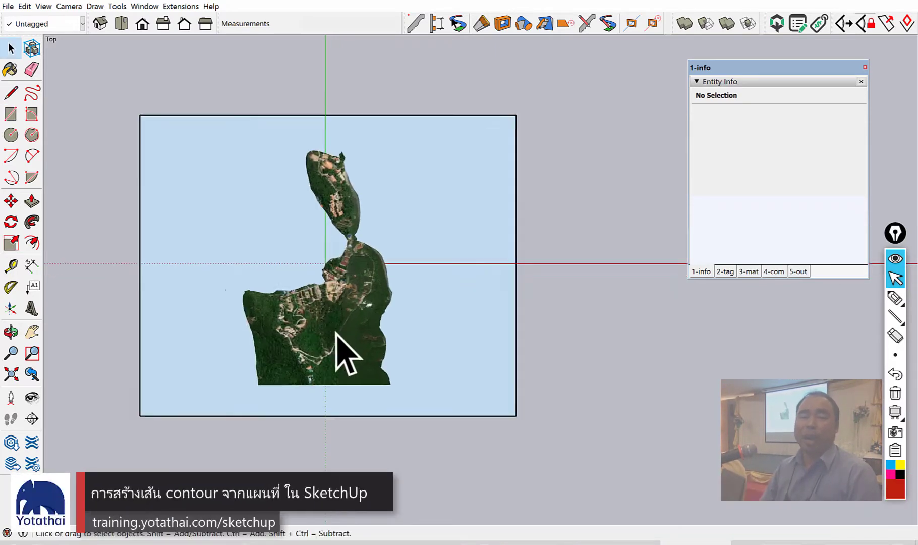
scroll(379, 389, up, 2)
scroll(373, 390, down, 2)
scroll(355, 382, down, 1)
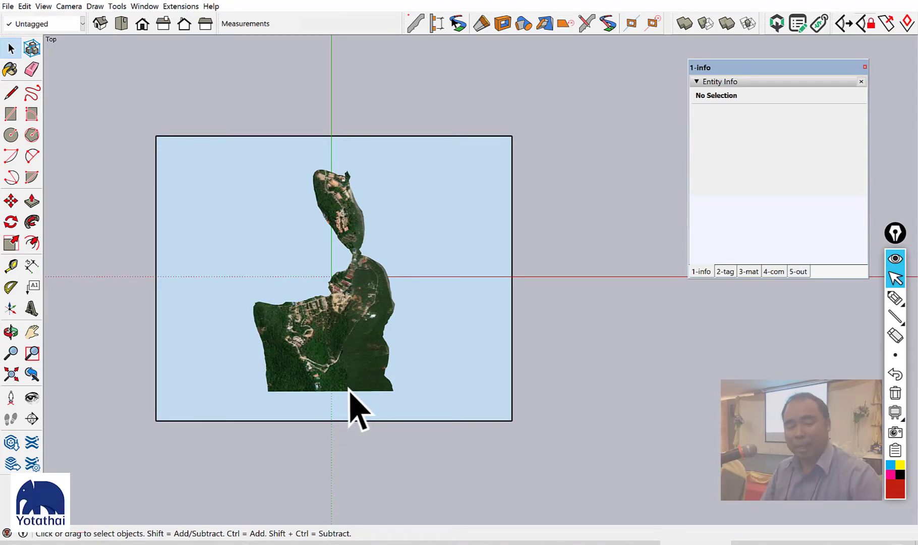
scroll(349, 391, down, 2)
middle_drag(358, 411, 137, 81)
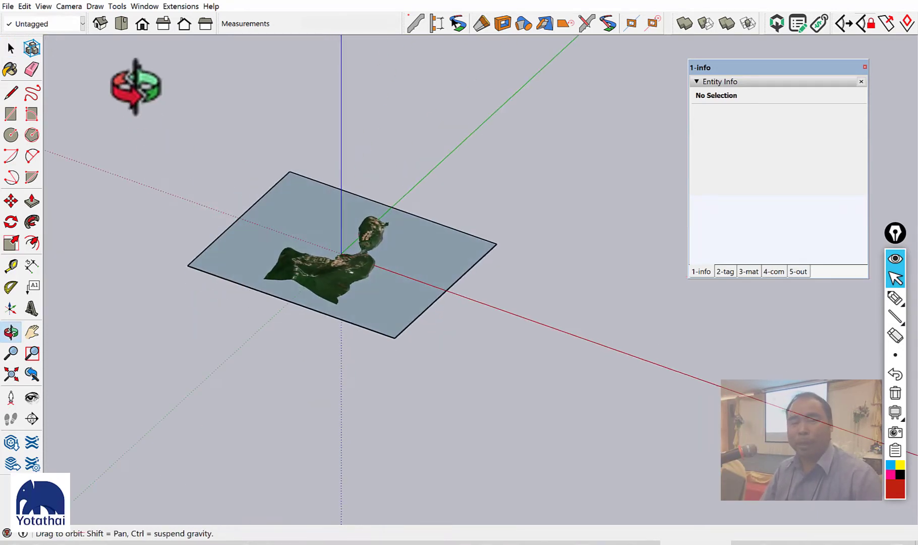
mouse_move(314, 307)
middle_down()
mouse_move(307, 124)
mouse_move(208, 152)
mouse_move(447, 307)
mouse_move(366, 321)
mouse_move(304, 293)
mouse_move(328, 314)
mouse_move(337, 302)
mouse_move(420, 365)
mouse_move(391, 327)
mouse_move(522, 446)
middle_up()
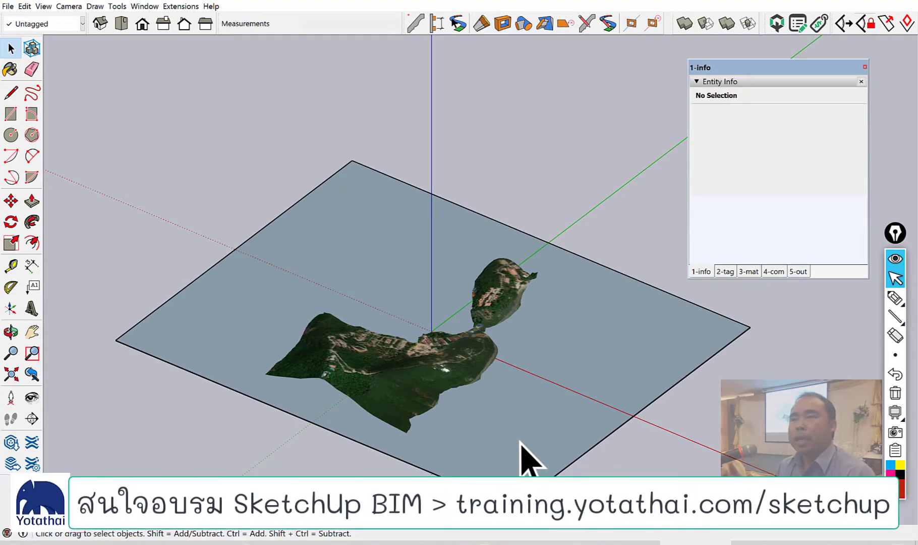
scroll(440, 348, down, 3)
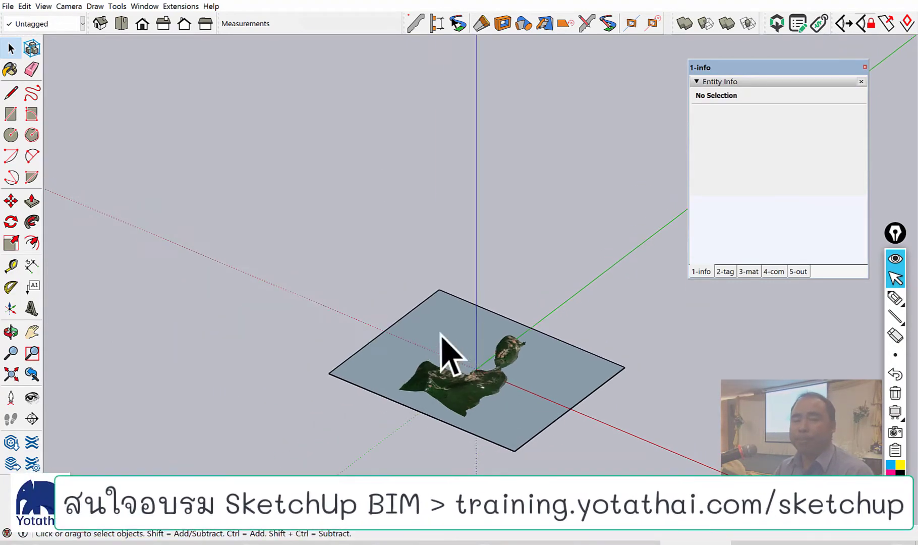
mouse_move(440, 348)
middle_down()
mouse_move(594, 475)
mouse_move(523, 363)
mouse_move(506, 361)
mouse_move(456, 272)
mouse_move(382, 218)
mouse_move(471, 40)
middle_up()
key(space)
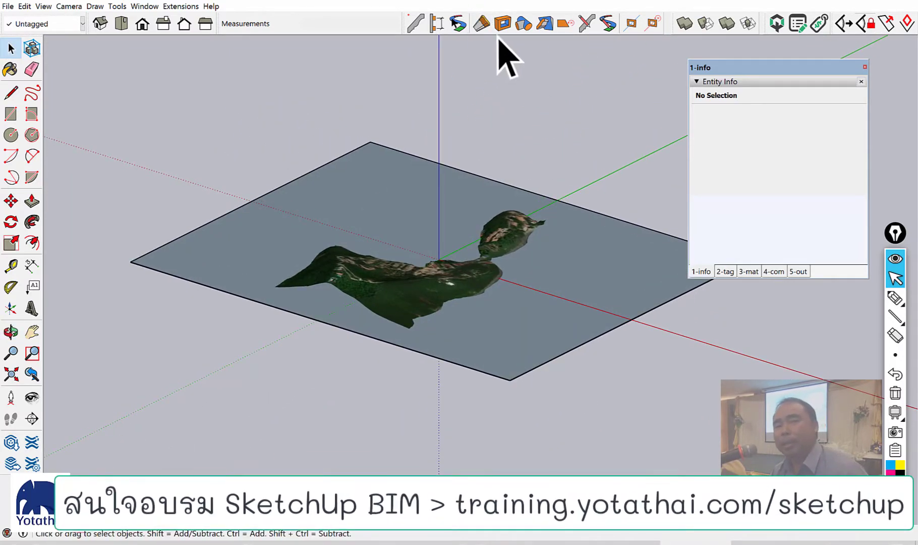
Switch to the Front standard view and zoom to frame the hill's profile.
click(143, 28)
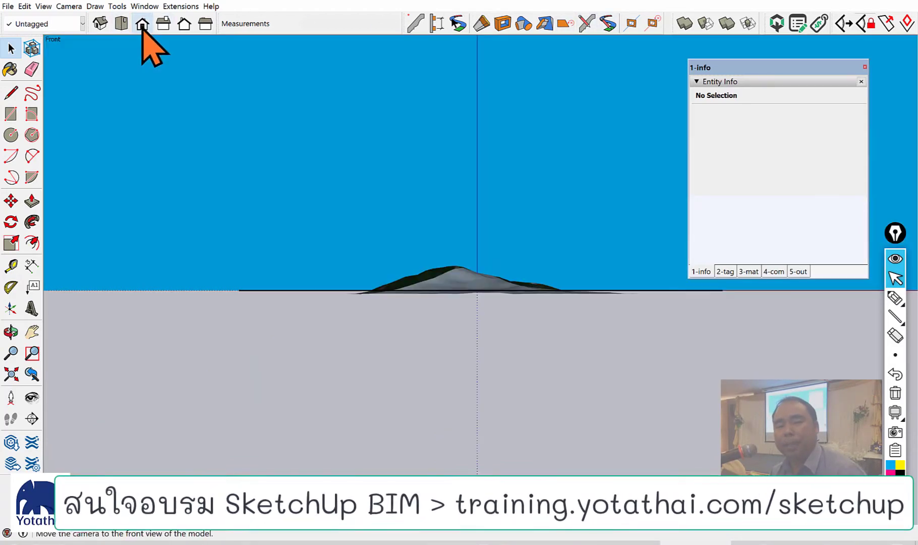
scroll(510, 328, up, 3)
scroll(505, 314, up, 2)
scroll(519, 272, down, 2)
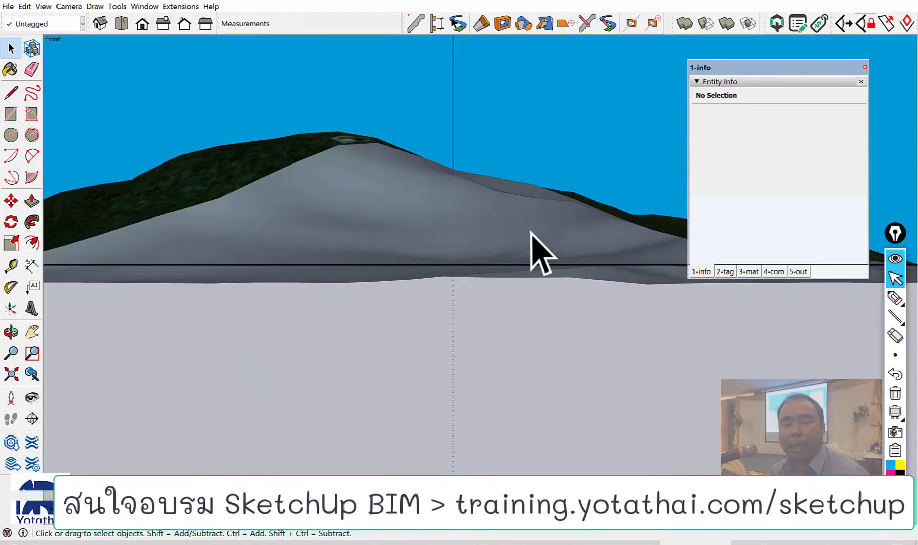
scroll(443, 242, down, 2)
scroll(323, 232, up, 2)
scroll(318, 229, down, 3)
Select the terrain group and zoom in to check it sits on the ground line.
click(305, 222)
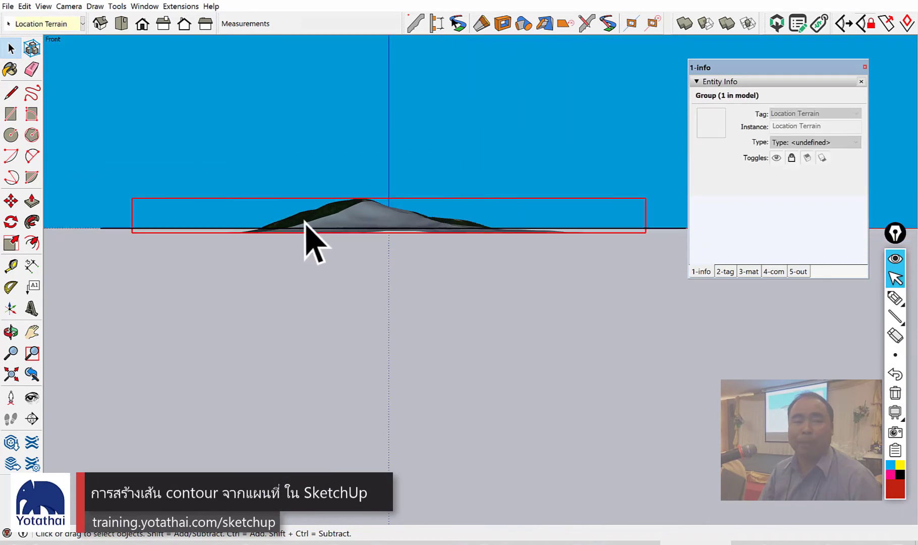
scroll(174, 235, up, 2)
scroll(170, 242, up, 2)
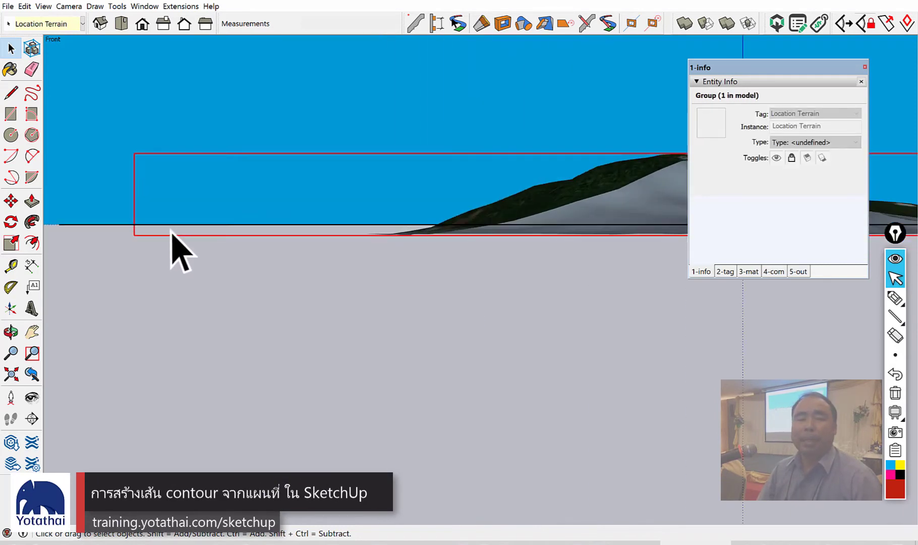
scroll(121, 238, up, 1)
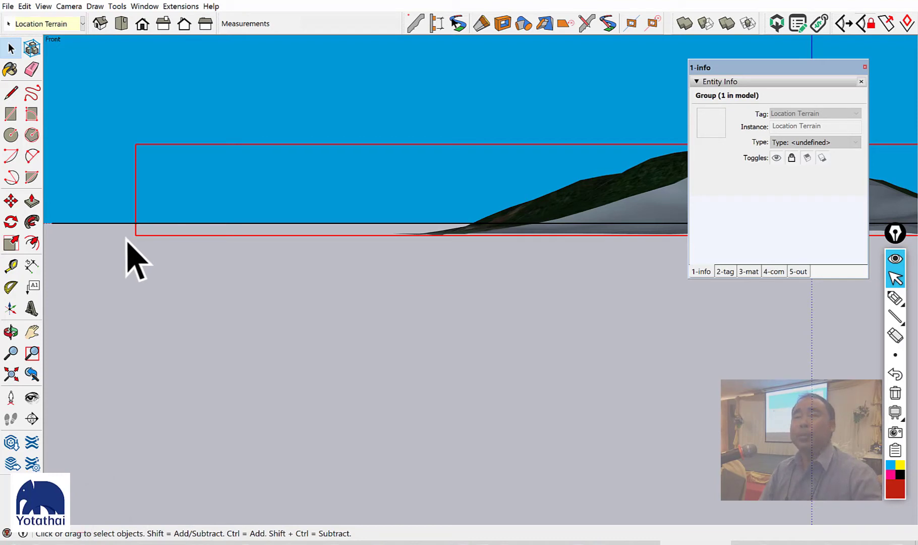
scroll(272, 241, down, 2)
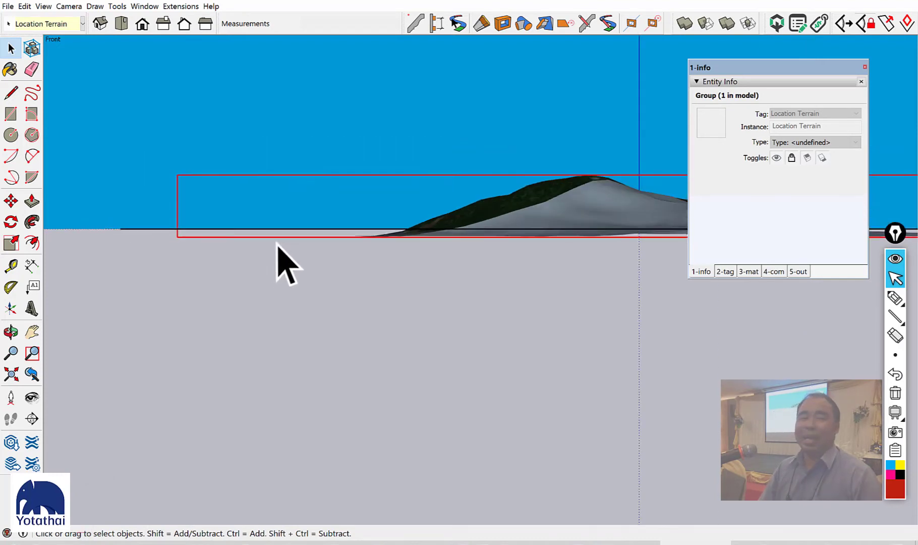
scroll(108, 240, up, 1)
scroll(109, 240, up, 2)
scroll(127, 242, up, 2)
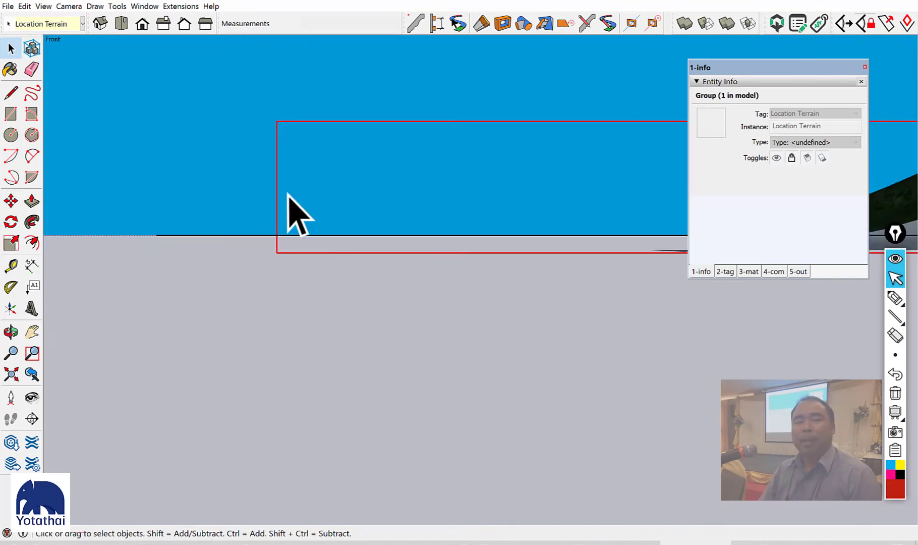
scroll(351, 148, down, 3)
Clear the selection and review the hill resting on the flat ground plane.
click(297, 166)
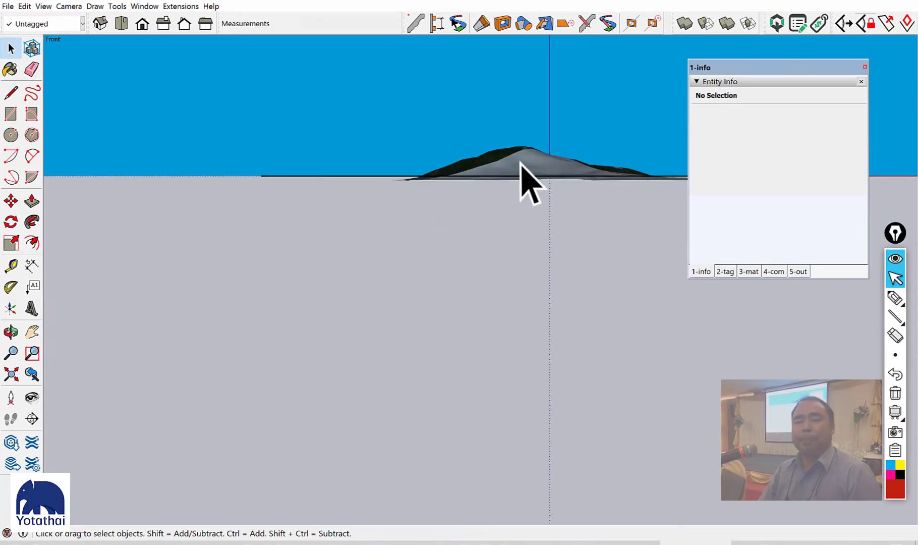
scroll(131, 189, up, 2)
scroll(192, 196, up, 1)
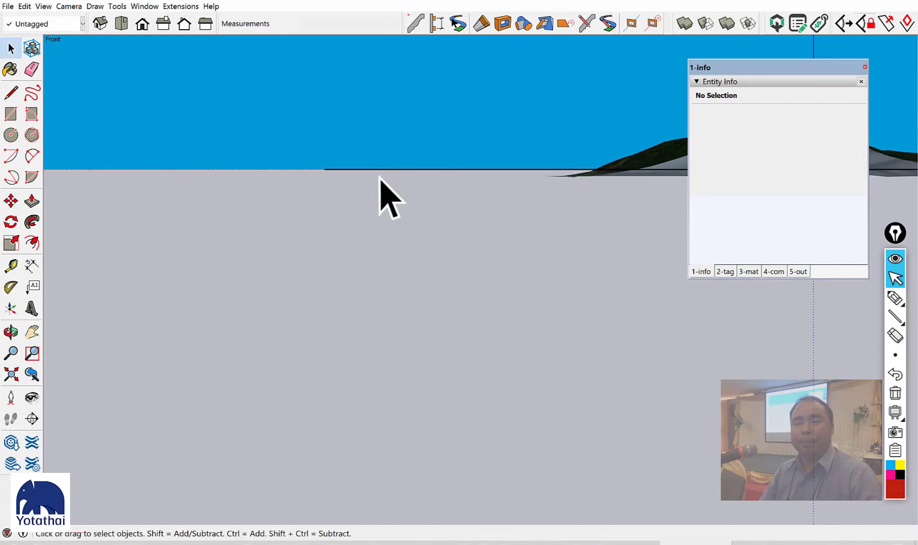
scroll(427, 155, down, 2)
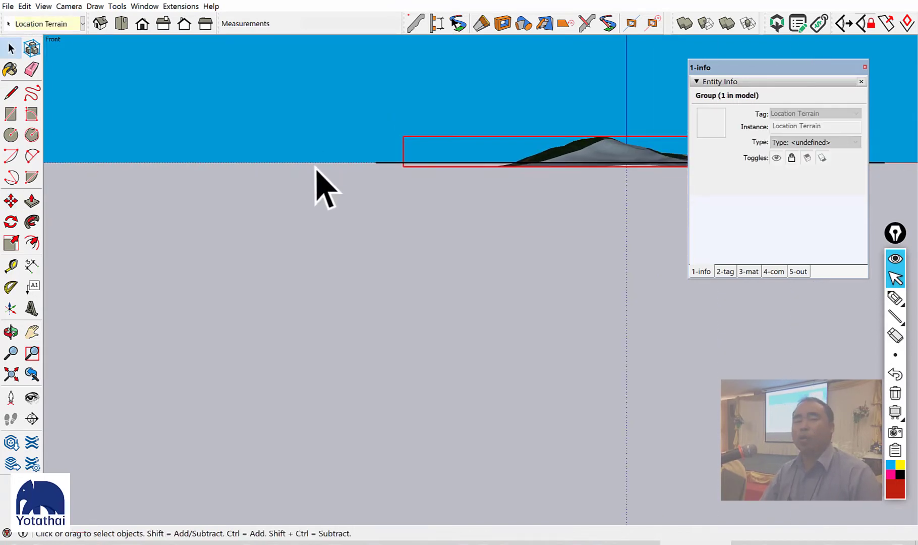
scroll(593, 145, up, 1)
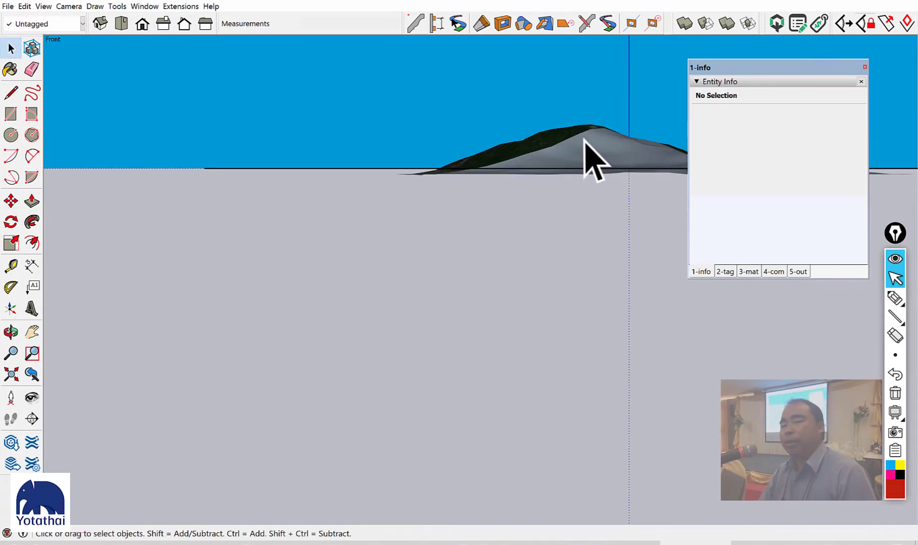
Unlock the locked Location Terrain group.
right_click(577, 137)
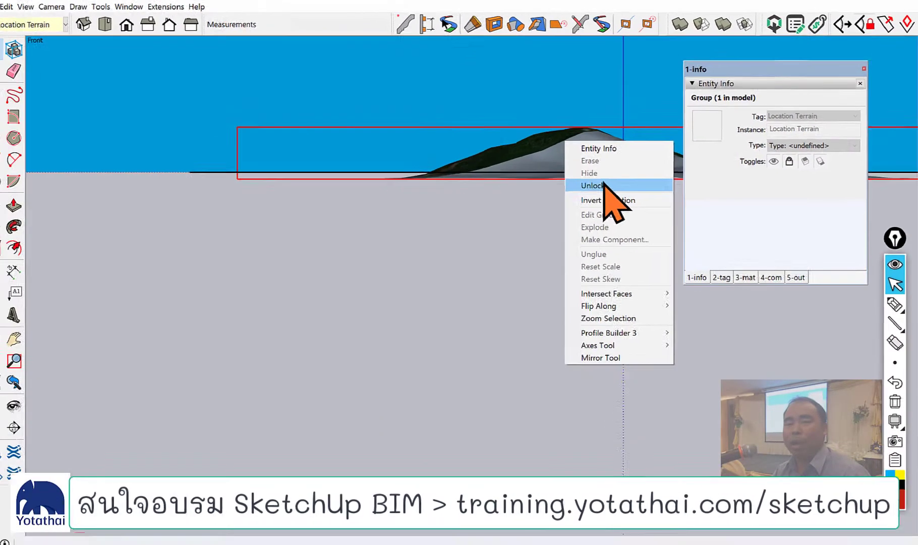
click(460, 282)
click(368, 262)
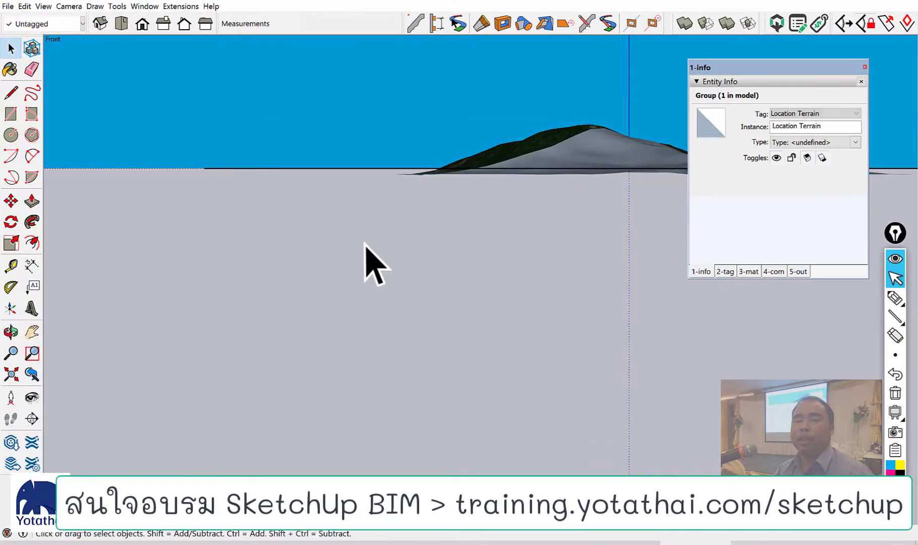
Duplicate the terrain group using Move with Ctrl copy.
click(565, 174)
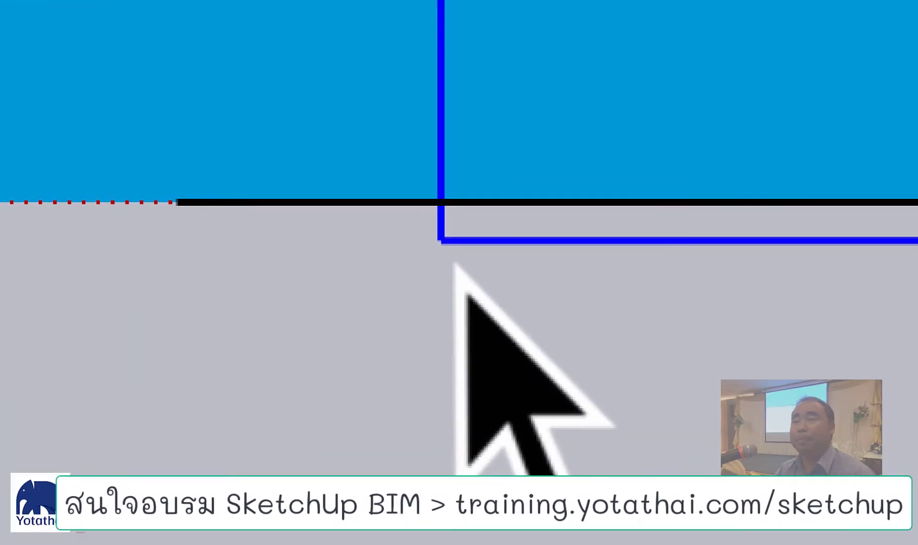
key(m)
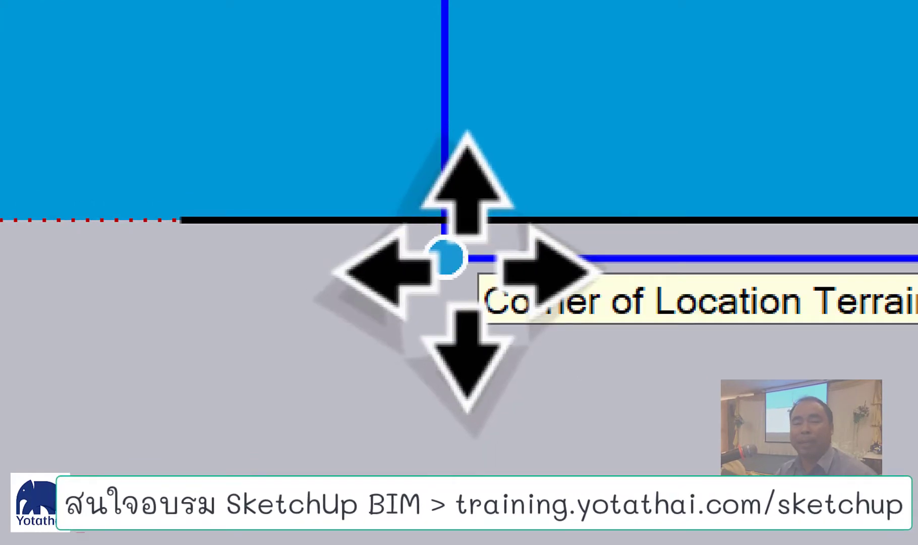
key(ctrl)
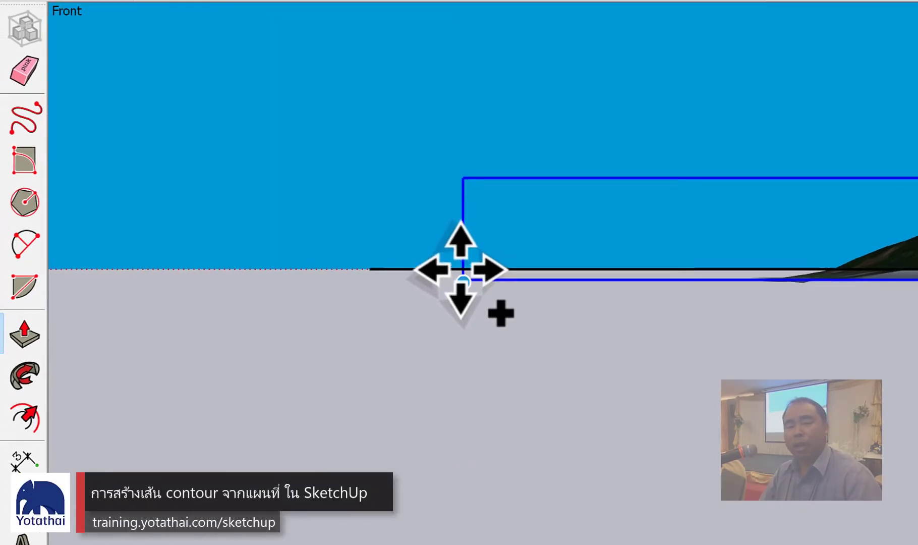
scroll(453, 273, up, 2)
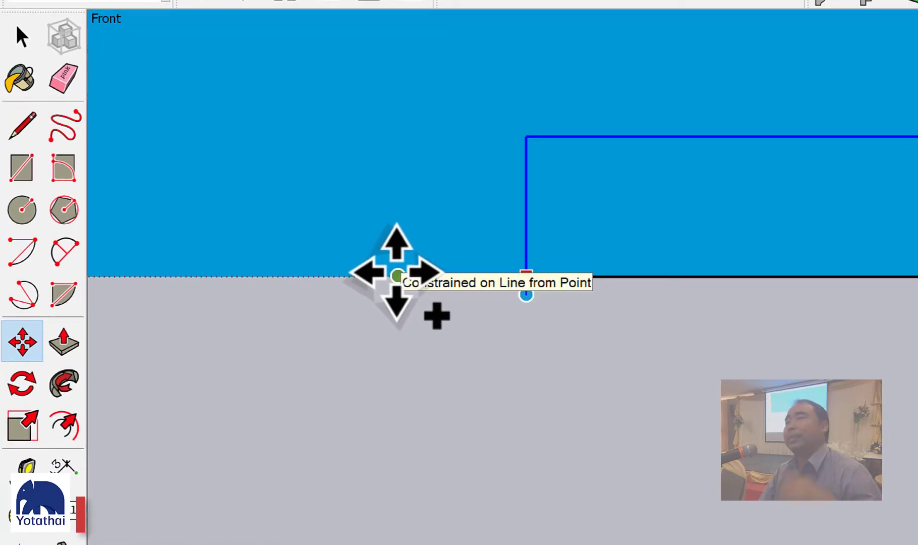
key(Escape)
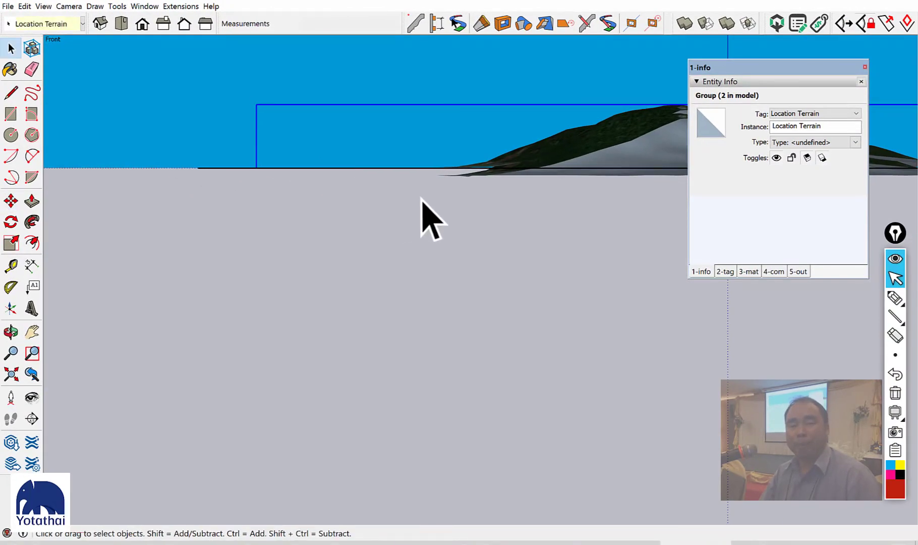
key(ctrl+t)
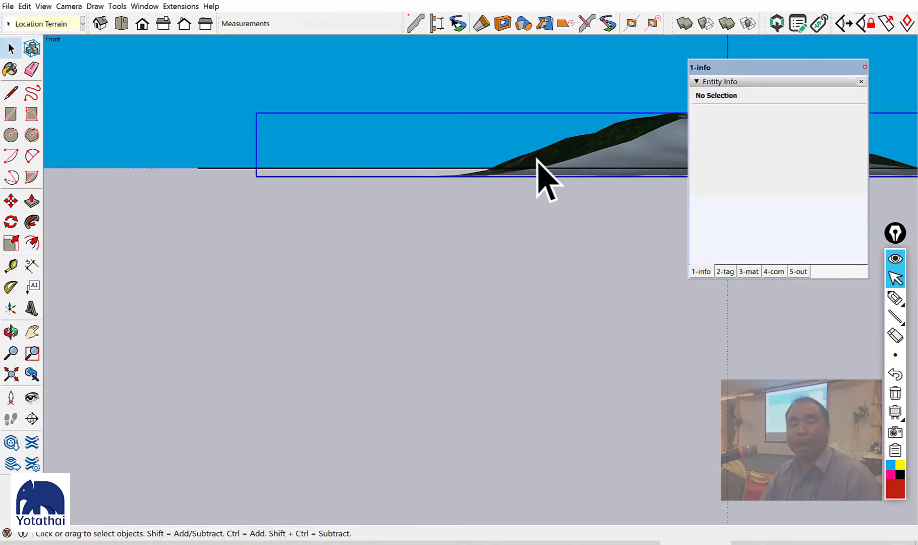
Move one terrain group so its base sits flush on the grey ground rectangle.
click(537, 158)
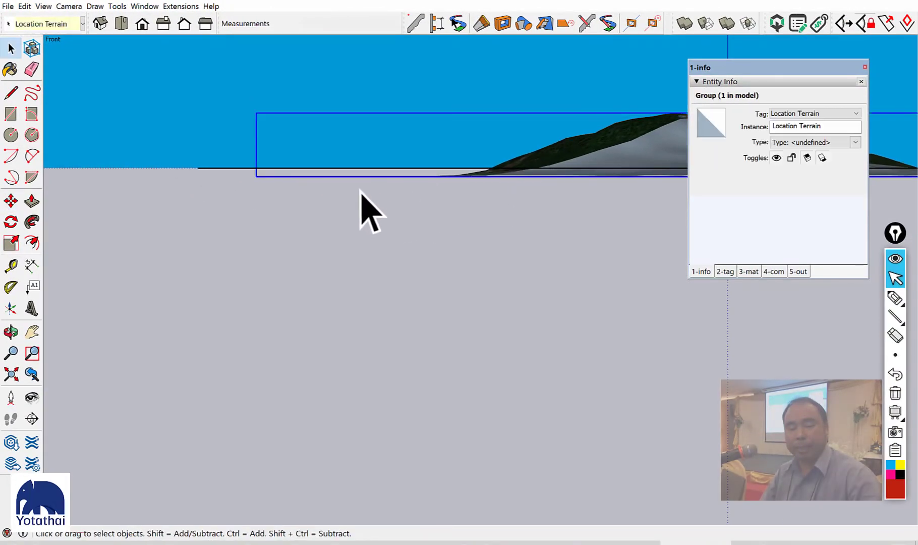
click(258, 177)
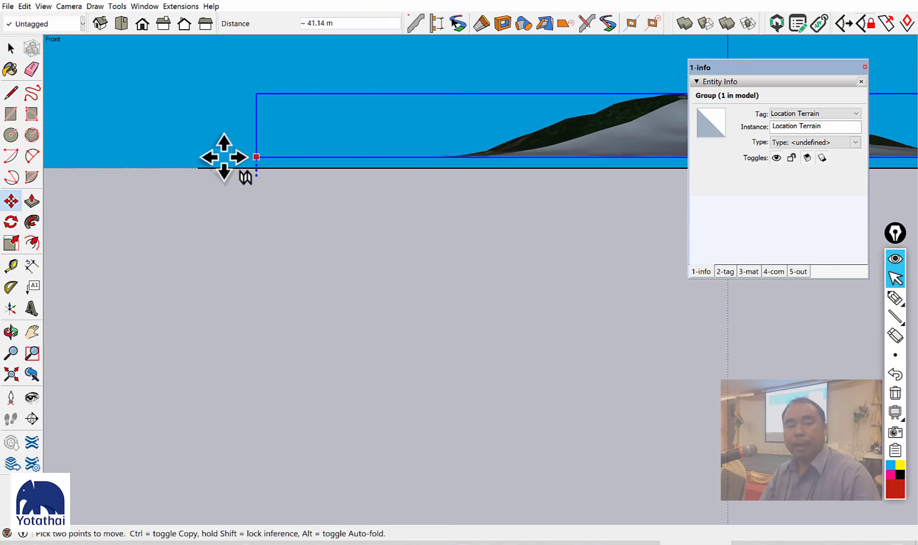
click(198, 164)
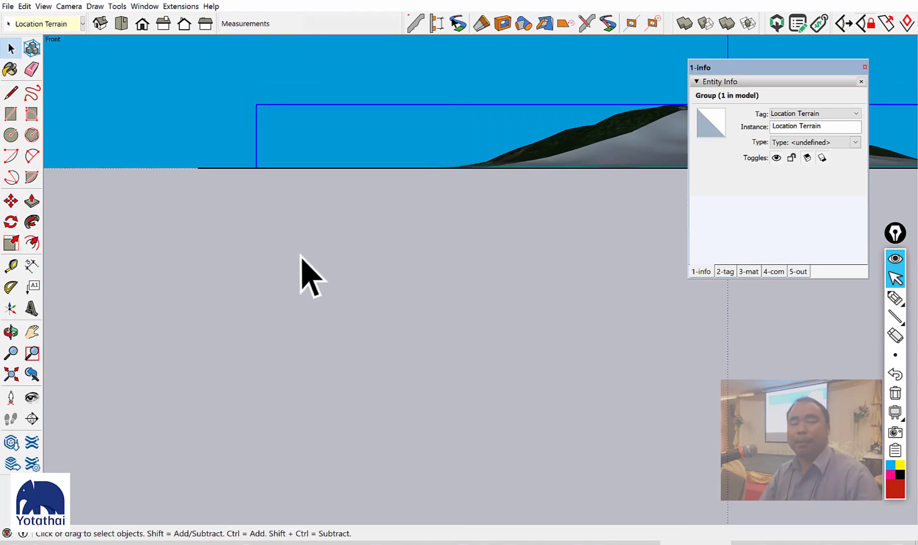
scroll(310, 275, down, 3)
click(348, 296)
middle_drag(334, 231, 475, 401)
scroll(580, 346, up, 5)
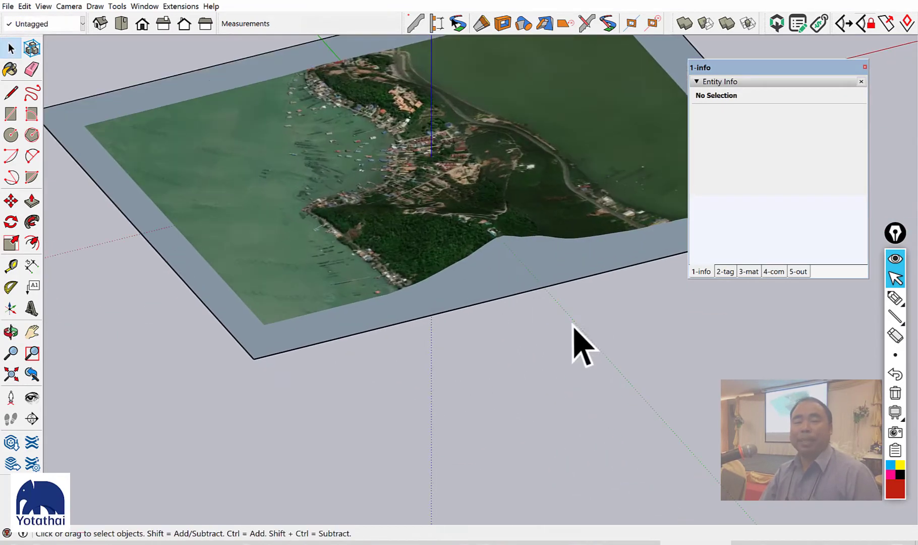
scroll(580, 346, down, 5)
mouse_move(662, 242)
middle_down()
mouse_move(554, 242)
mouse_move(565, 283)
middle_up()
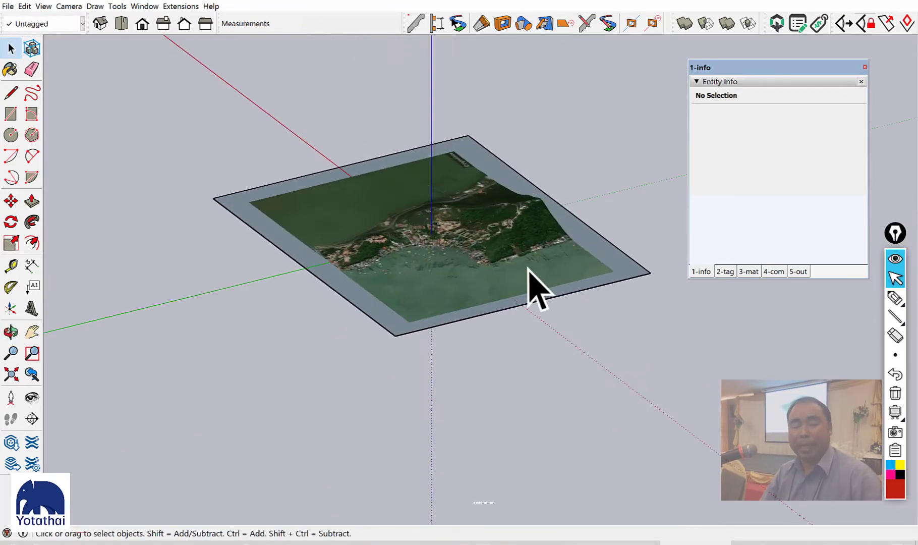
scroll(490, 269, down, 1)
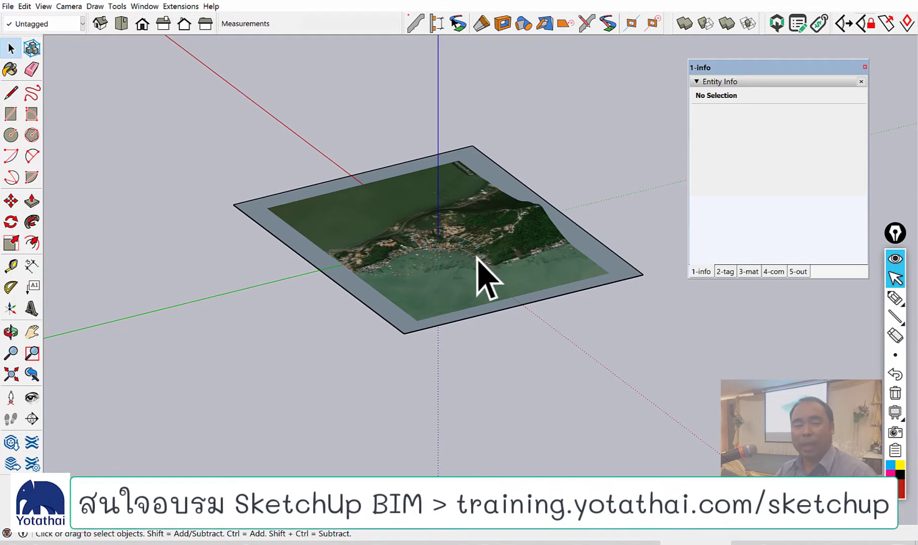
mouse_move(484, 278)
middle_down()
mouse_move(447, 262)
mouse_move(113, 246)
mouse_move(304, 253)
mouse_move(396, 270)
mouse_move(342, 269)
mouse_move(467, 307)
middle_up()
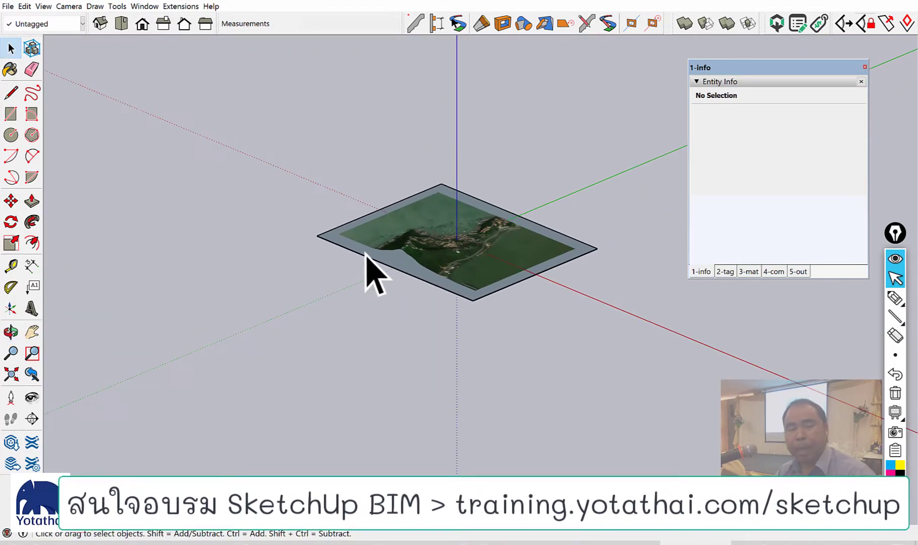
scroll(557, 328, up, 2)
mouse_move(557, 328)
middle_down()
mouse_move(498, 272)
mouse_move(498, 211)
mouse_move(573, 325)
middle_up()
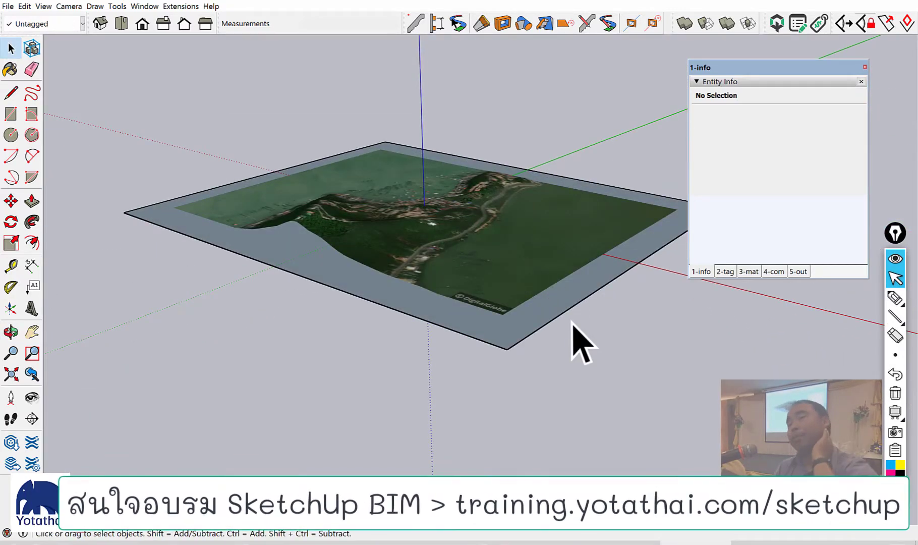
click(536, 326)
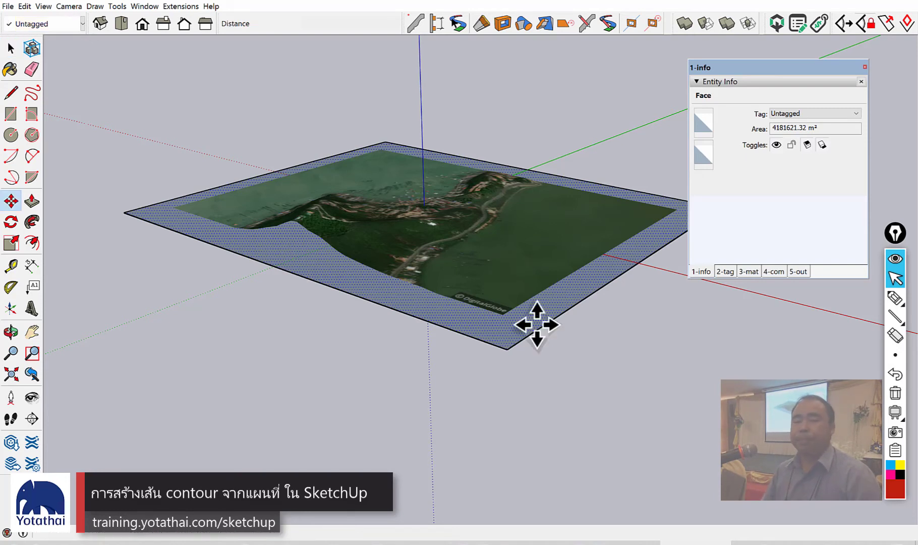
scroll(479, 351, up, 2)
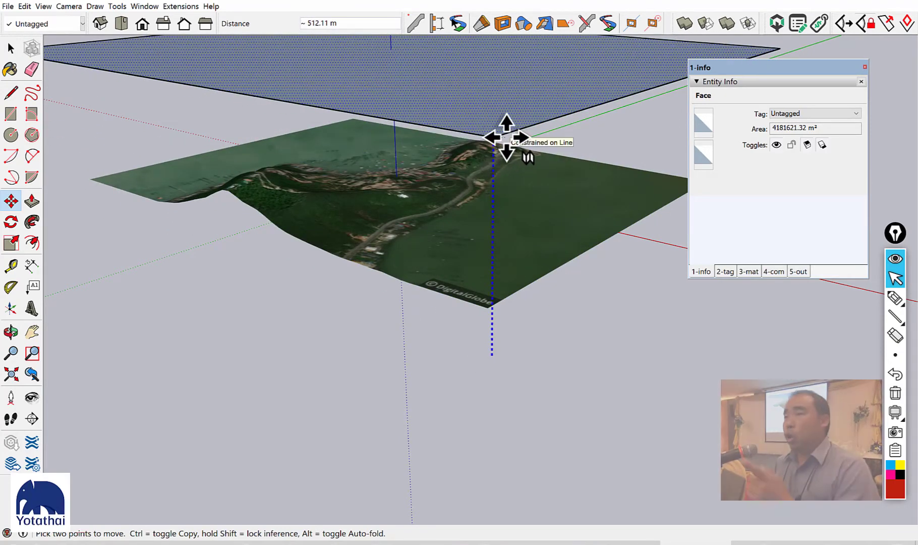
key(ctrl)
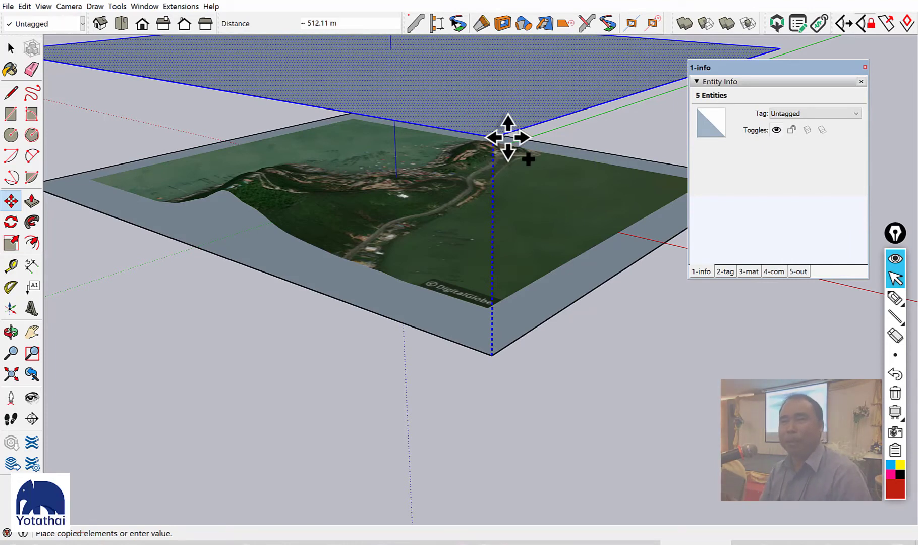
scroll(514, 137, down, 1)
scroll(487, 257, down, 1)
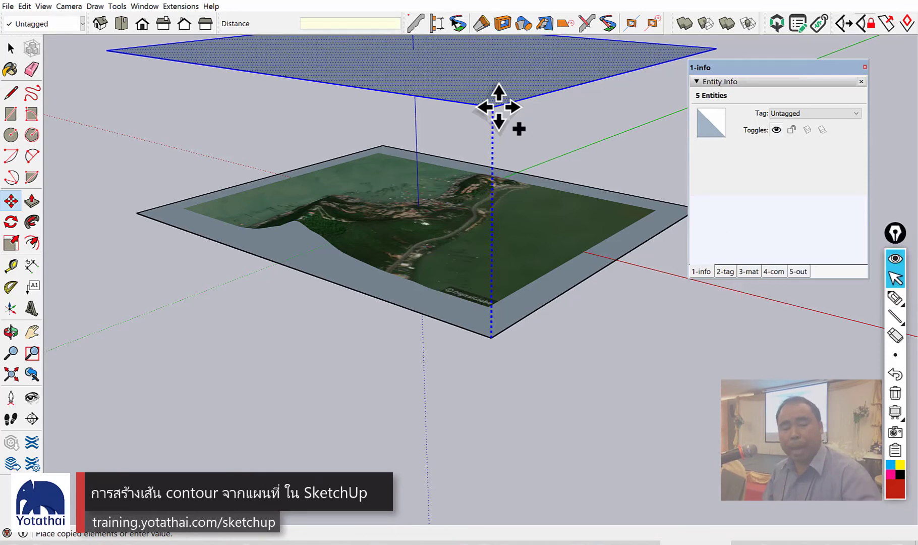
text(5)
key(Escape)
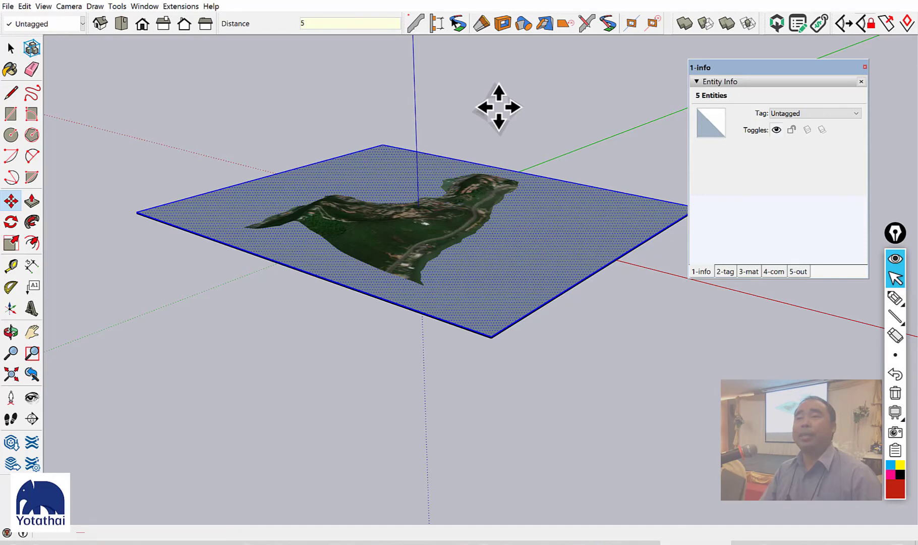
scroll(497, 333, up, 2)
scroll(496, 335, up, 3)
scroll(492, 340, up, 1)
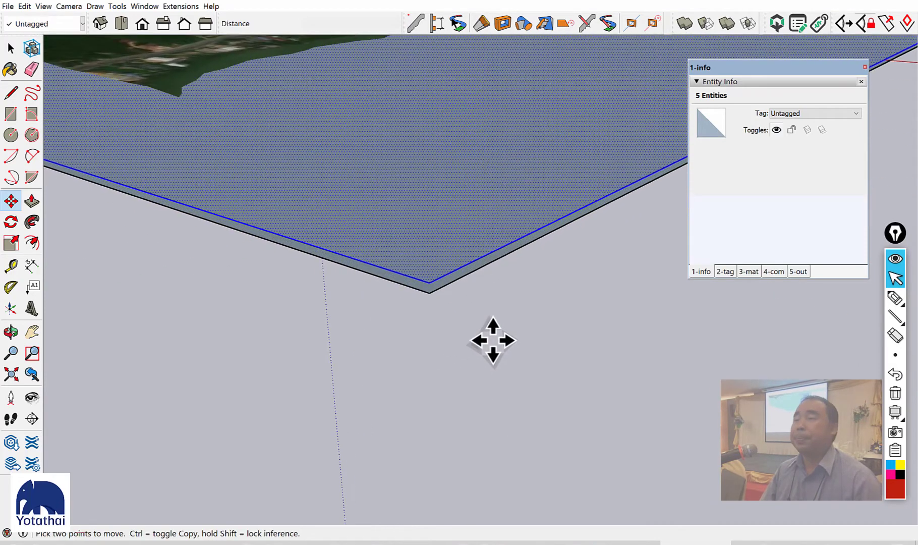
scroll(489, 340, down, 2)
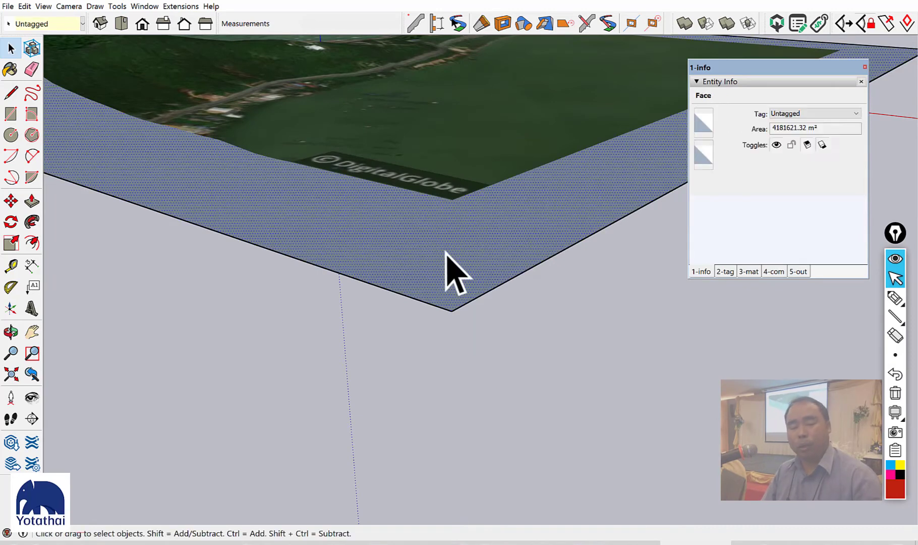
Copy the flat base plane 5 m straight up along the blue axis.
click(455, 315)
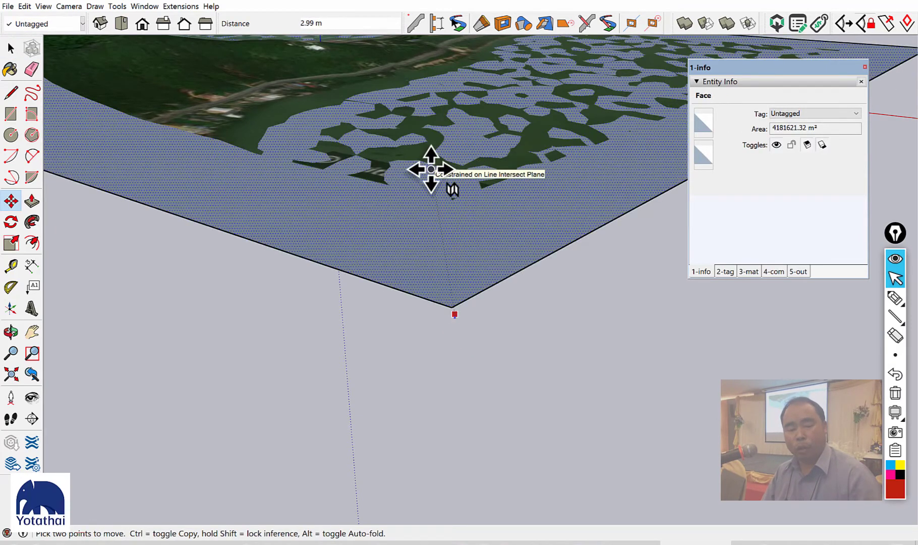
key(ctrl)
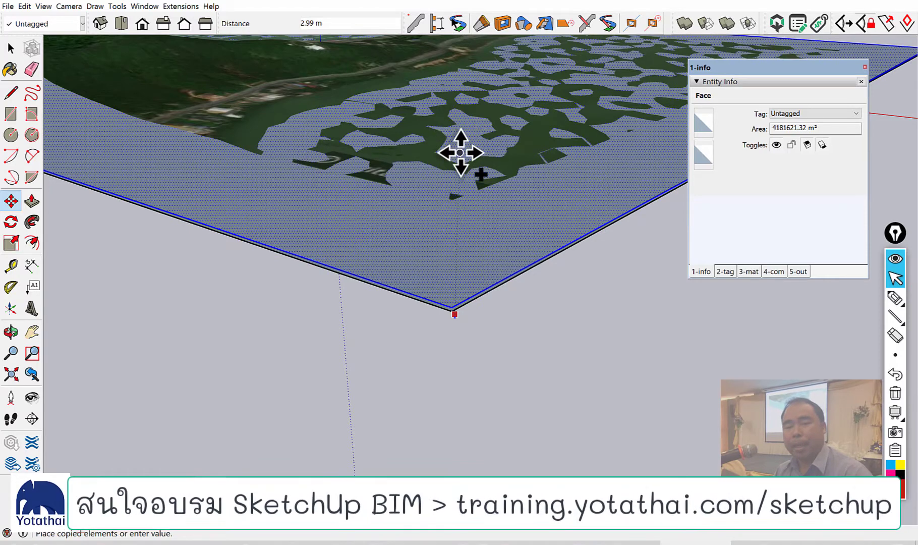
key(space)
scroll(478, 307, down, 3)
scroll(455, 322, down, 3)
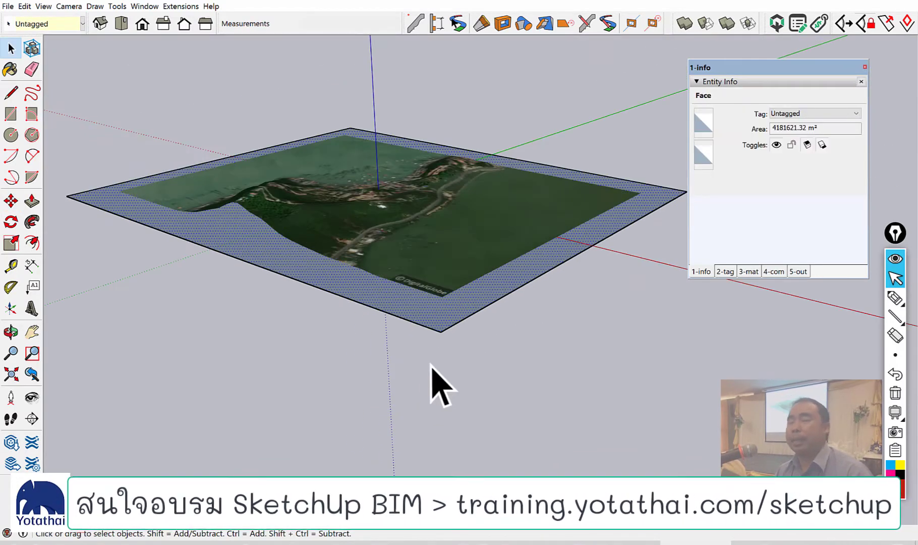
click(431, 338)
key(m)
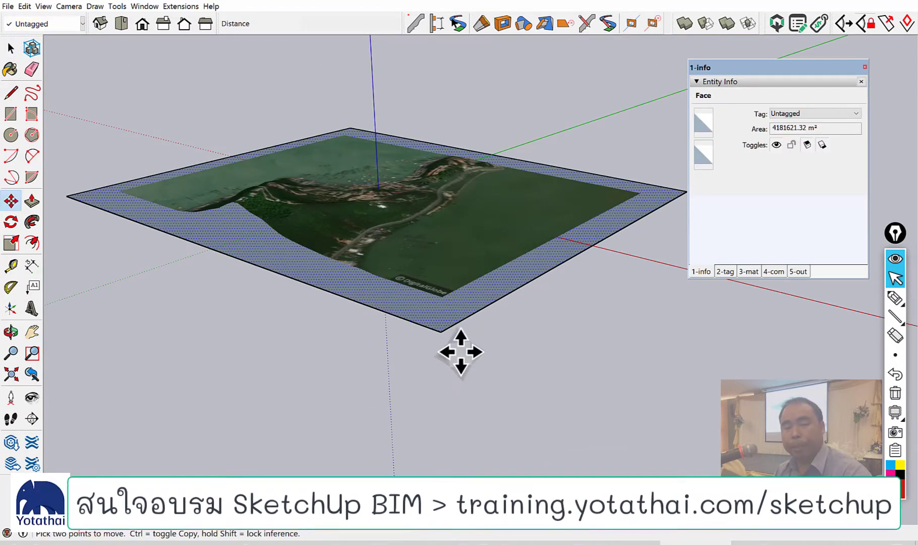
click(438, 332)
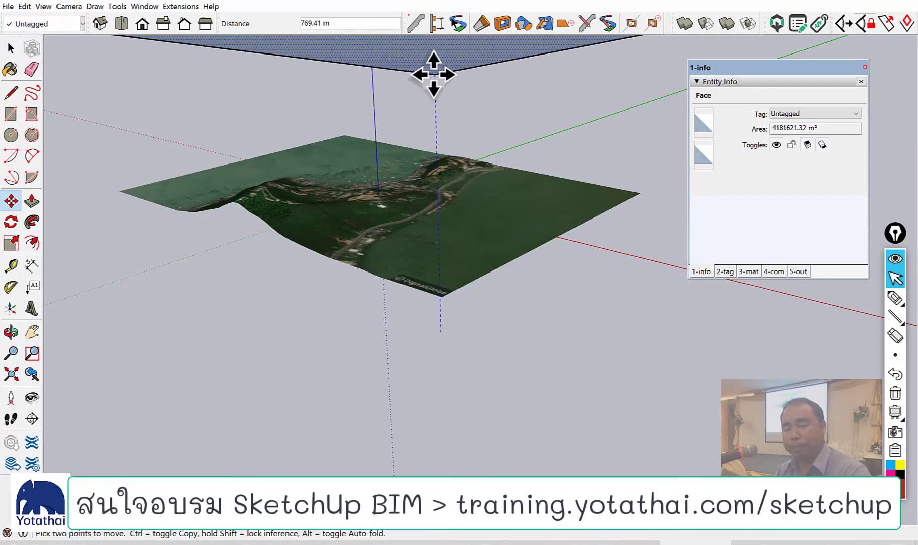
key(shift)
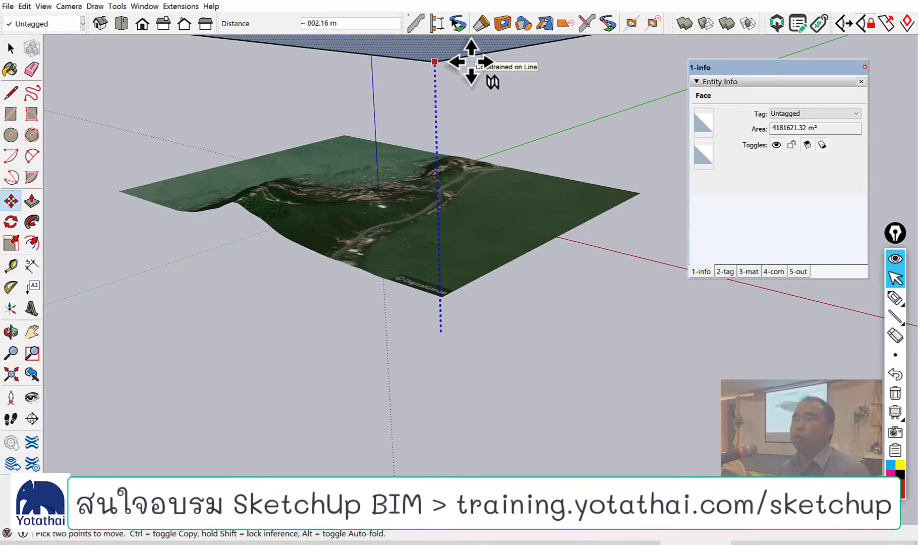
key(ctrl)
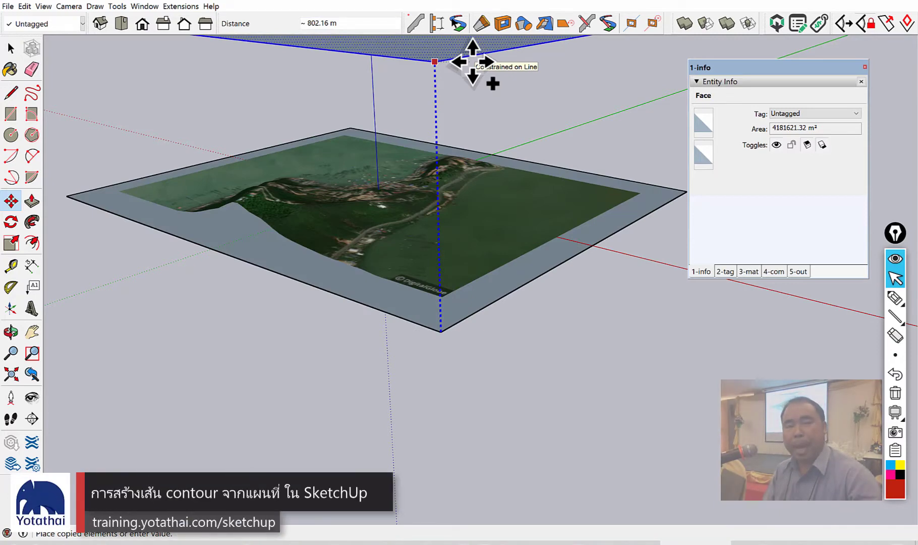
text(5)
text(x30)
key(Return)
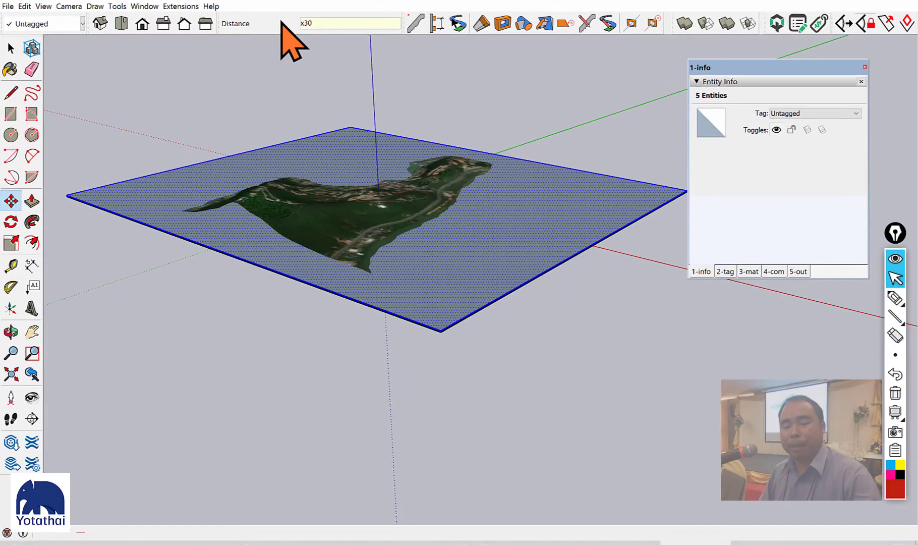
Array the raised copy x30 into planes at 5 m intervals and orbit to inspect the stack.
key(Return)
scroll(413, 308, up, 3)
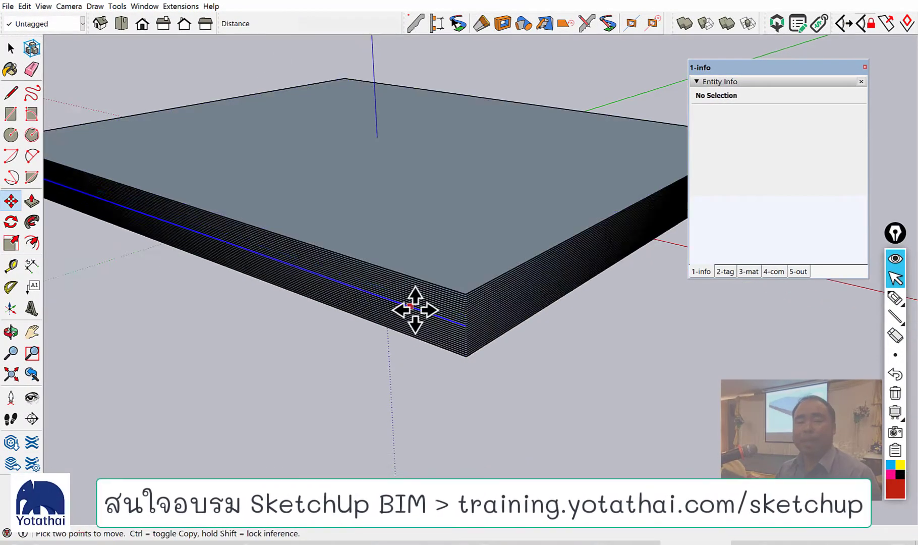
scroll(450, 340, up, 3)
scroll(450, 341, up, 2)
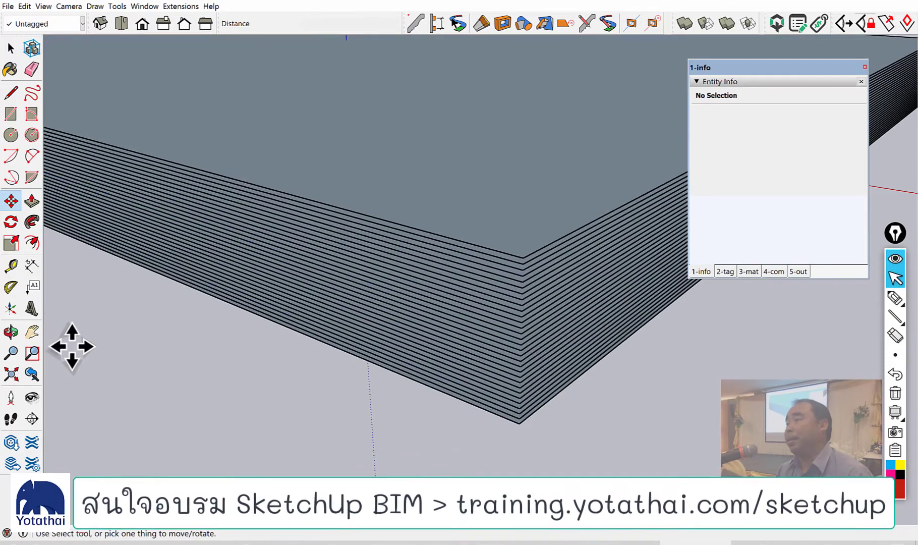
key(space)
mouse_move(237, 397)
middle_down()
mouse_move(188, 266)
mouse_move(236, 310)
mouse_move(585, 379)
middle_up()
scroll(605, 411, up, 2)
mouse_move(605, 411)
middle_down()
mouse_move(492, 359)
mouse_move(573, 393)
middle_up()
scroll(205, 235, down, 3)
scroll(287, 231, down, 3)
mouse_move(287, 232)
middle_down()
mouse_move(363, 323)
mouse_move(467, 180)
mouse_move(222, 168)
middle_up()
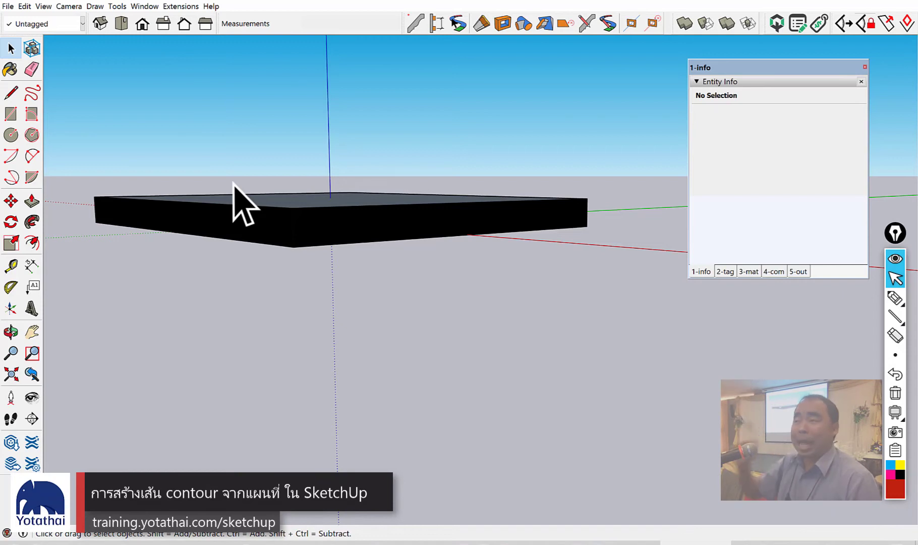
Window-select the entire stack of planes, all 157 entities.
mouse_move(242, 201)
middle_down()
mouse_move(157, 184)
mouse_move(311, 283)
middle_up()
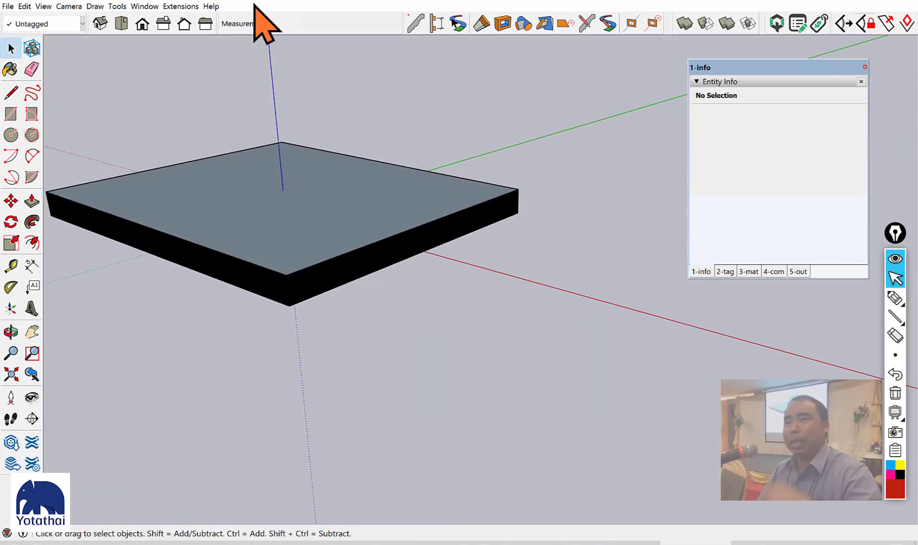
scroll(586, 134, down, 2)
scroll(298, 154, up, 2)
scroll(451, 225, down, 2)
middle_drag(451, 226, 395, 245)
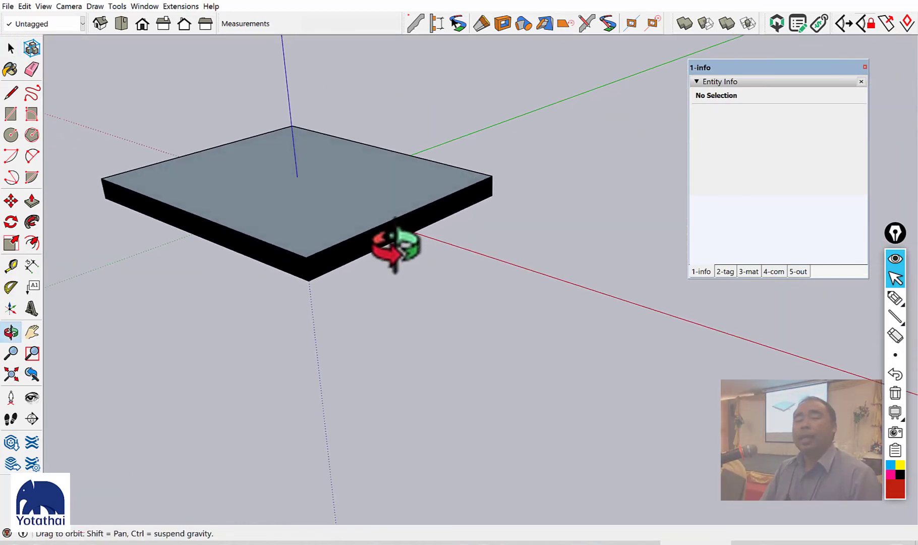
scroll(454, 247, up, 3)
scroll(505, 227, down, 2)
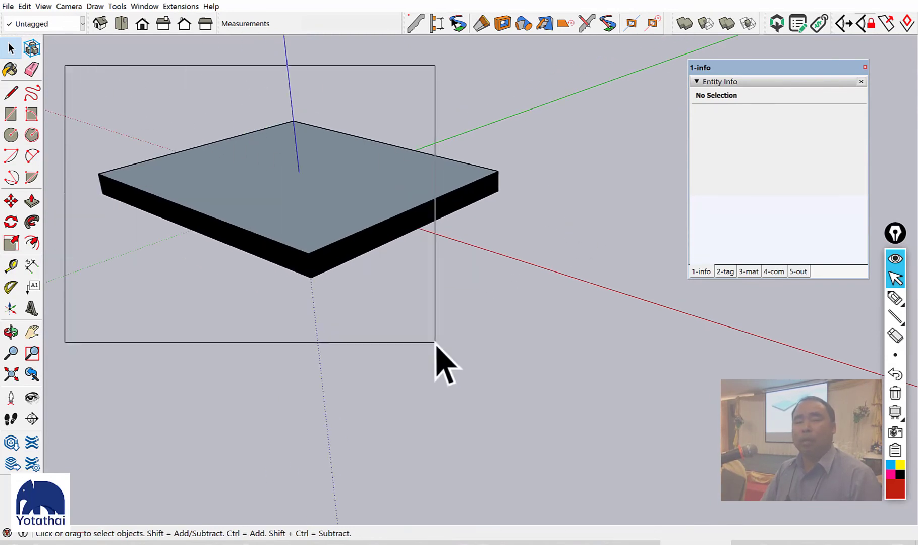
drag(436, 343, 529, 372)
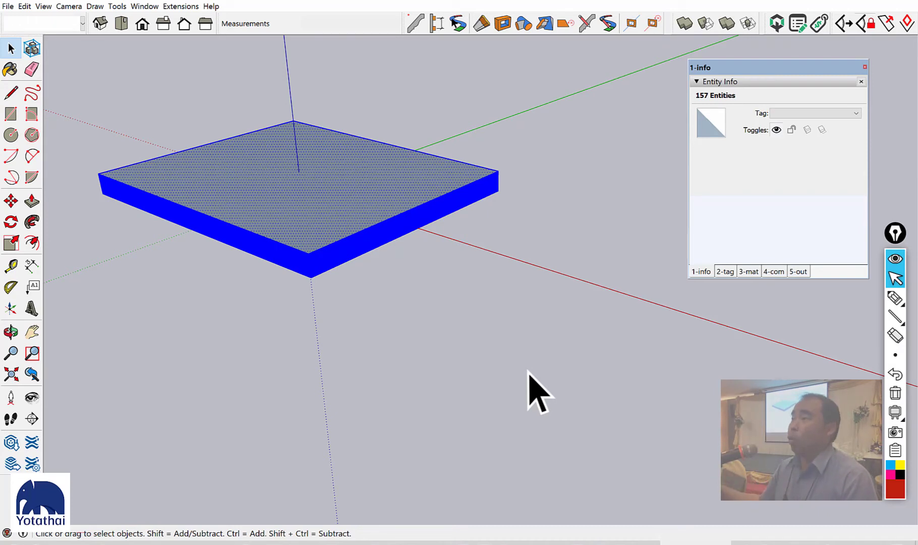
Run Intersect Faces With Selection on the stack and terrain, then deselect.
right_click(406, 197)
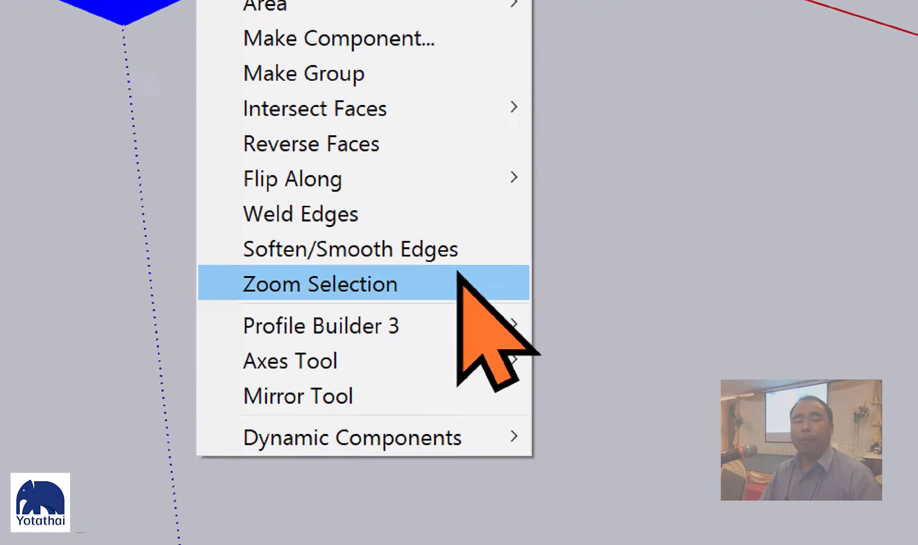
mouse_move(145, 236)
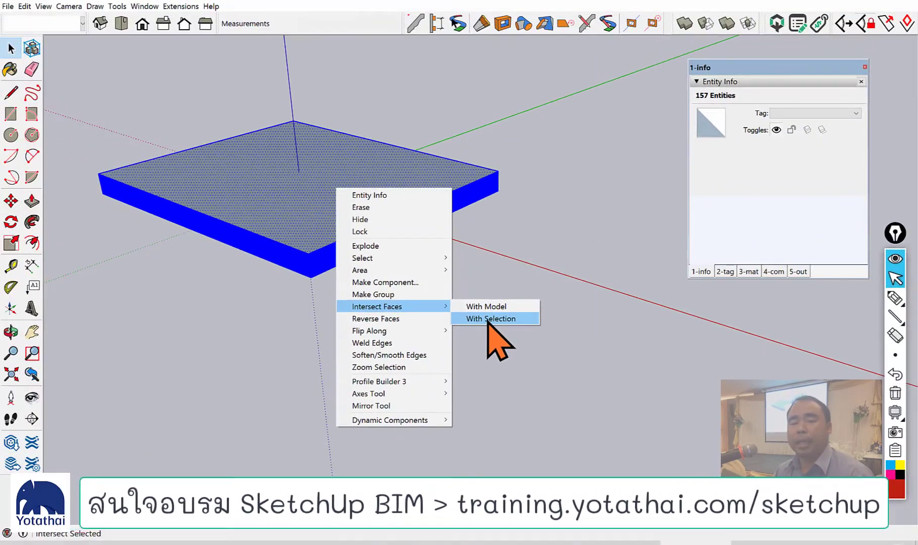
click(485, 264)
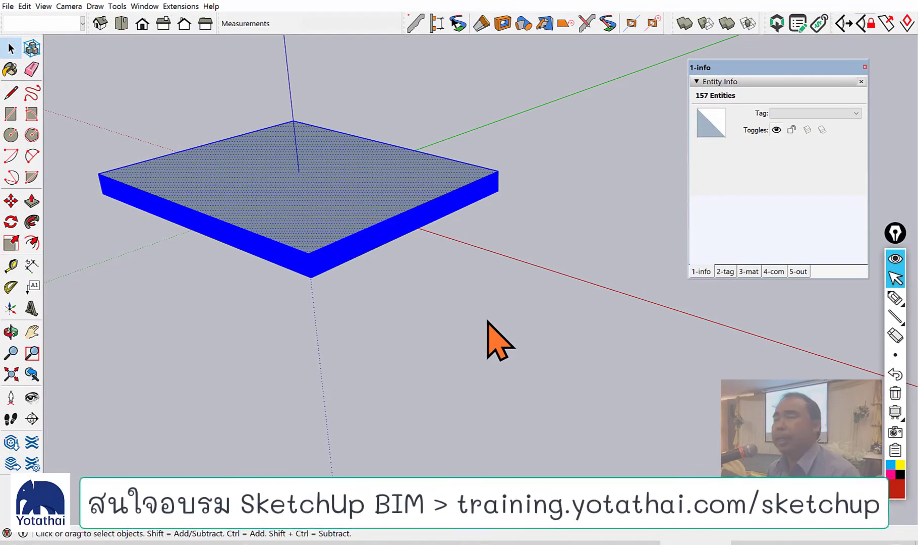
click(487, 320)
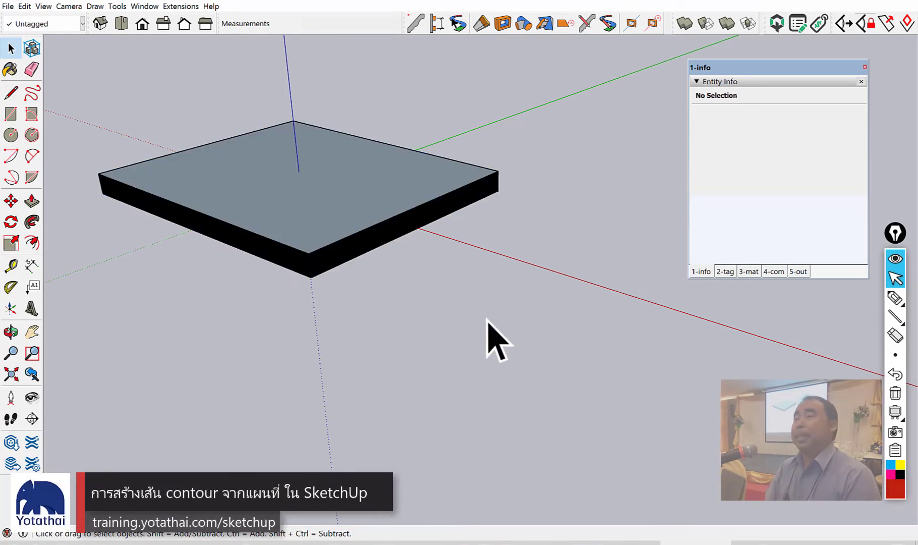
Delete the slab's outer faces and the remaining black walls.
scroll(260, 163, up, 2)
scroll(302, 144, down, 2)
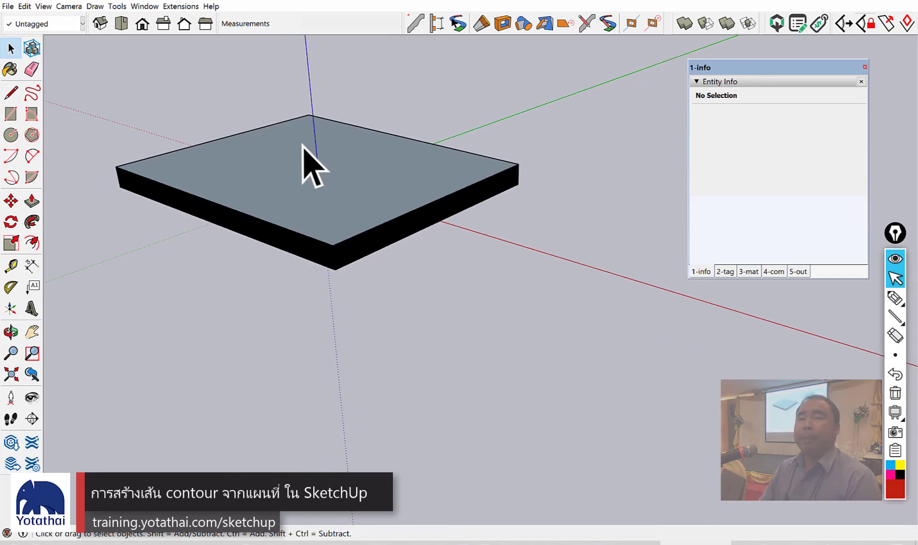
scroll(537, 145, up, 1)
mouse_move(514, 209)
mouse_down()
mouse_move(557, 164)
mouse_move(512, 209)
mouse_up()
key(Delete)
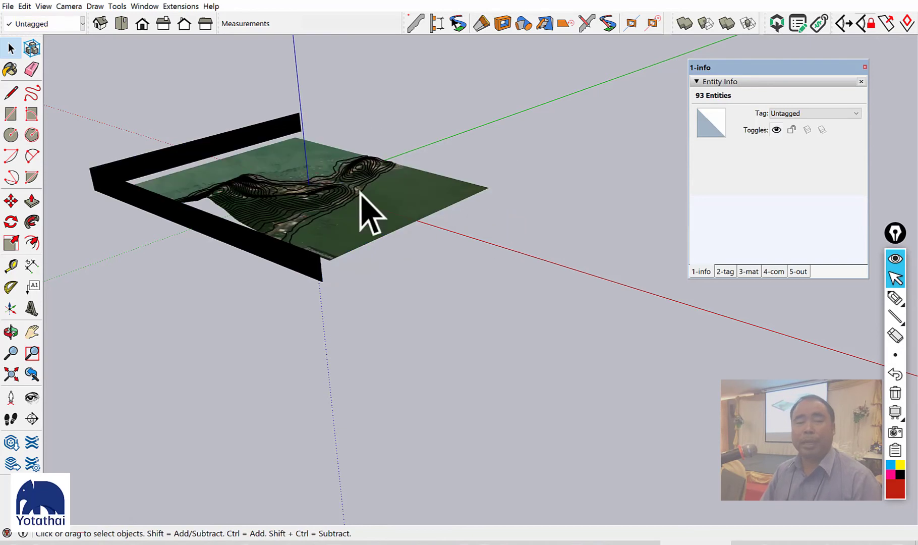
drag(69, 220, 67, 225)
key(Delete)
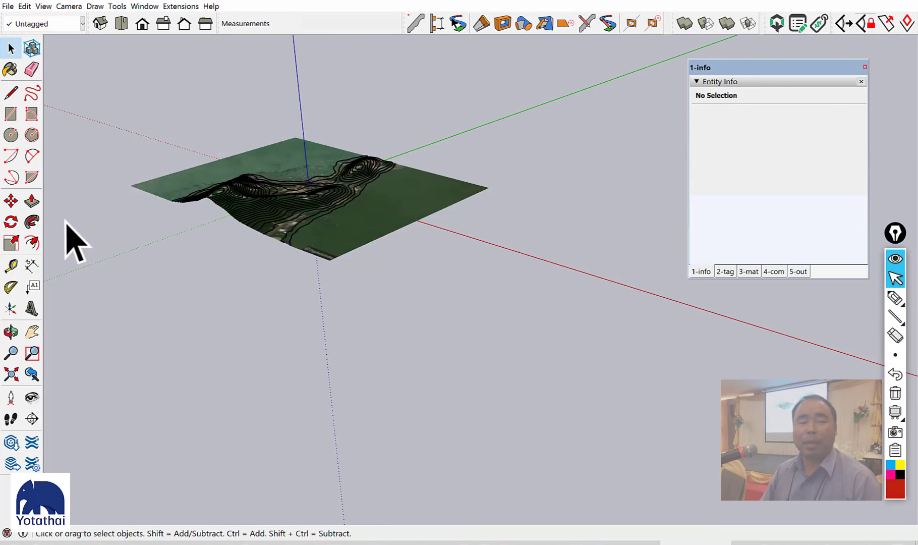
Hide the terrain group so only the 5 m contour lines remain.
middle_drag(189, 197, 307, 358)
scroll(178, 272, up, 3)
scroll(171, 270, up, 2)
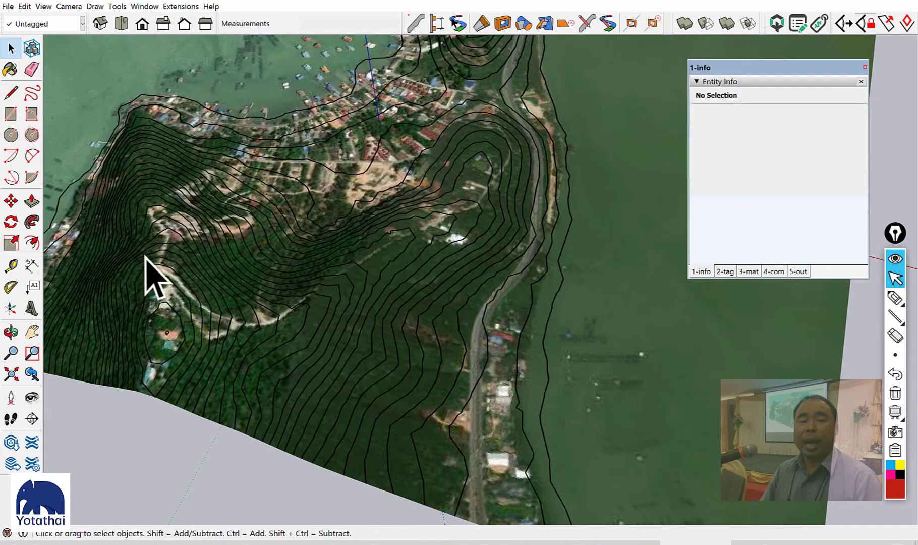
mouse_move(148, 267)
middle_down()
mouse_move(322, 350)
mouse_move(297, 356)
mouse_move(235, 257)
middle_up()
scroll(262, 242, down, 5)
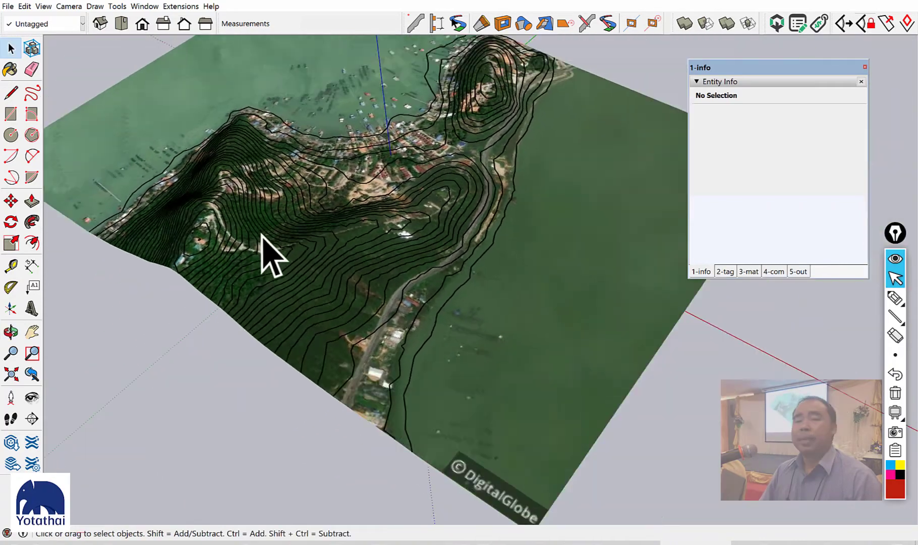
scroll(436, 244, down, 3)
click(469, 237)
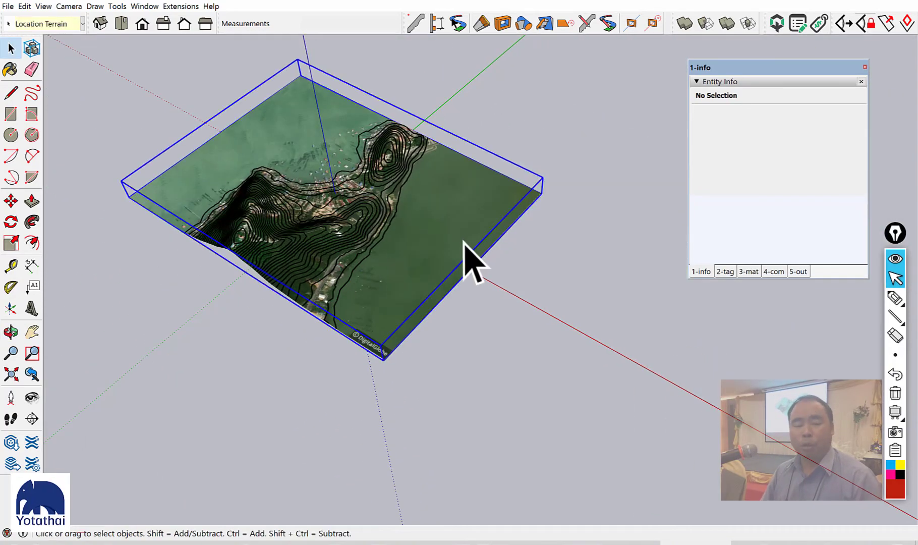
key(h)
mouse_move(431, 287)
middle_down()
mouse_move(212, 290)
mouse_move(113, 72)
mouse_move(184, 409)
mouse_move(211, 303)
middle_up()
Clear the leftover face patch on the upper hilltop and check the contour rings from low.
scroll(254, 230, up, 4)
scroll(262, 230, up, 2)
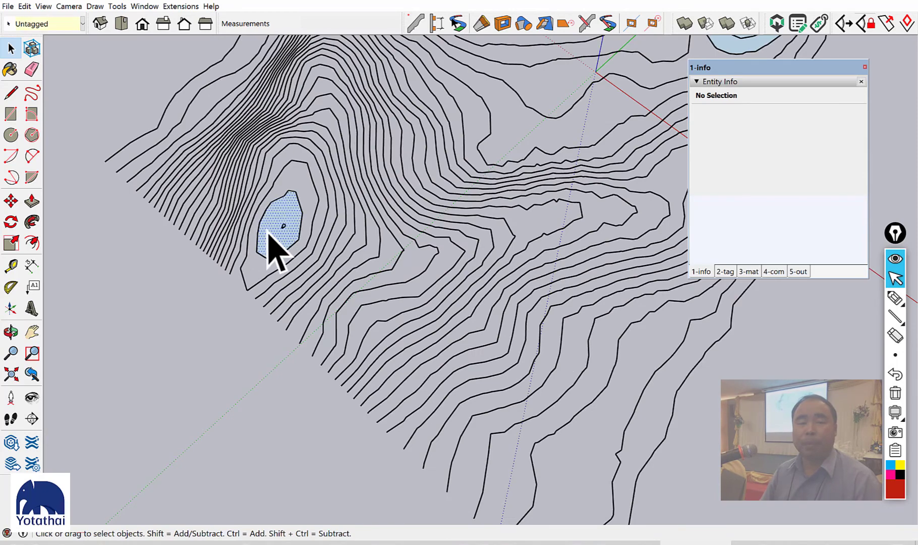
scroll(255, 242, down, 3)
scroll(336, 221, down, 2)
scroll(600, 102, up, 3)
scroll(600, 102, up, 3)
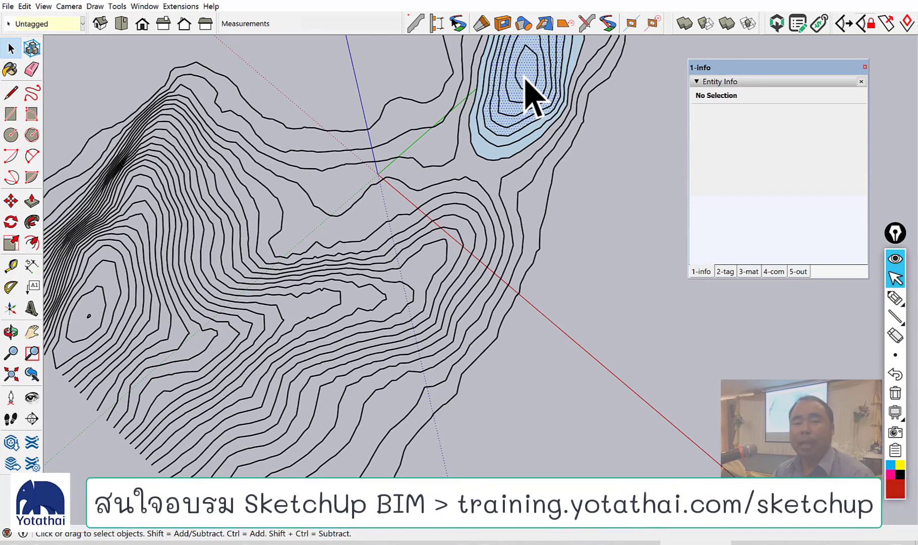
click(530, 96)
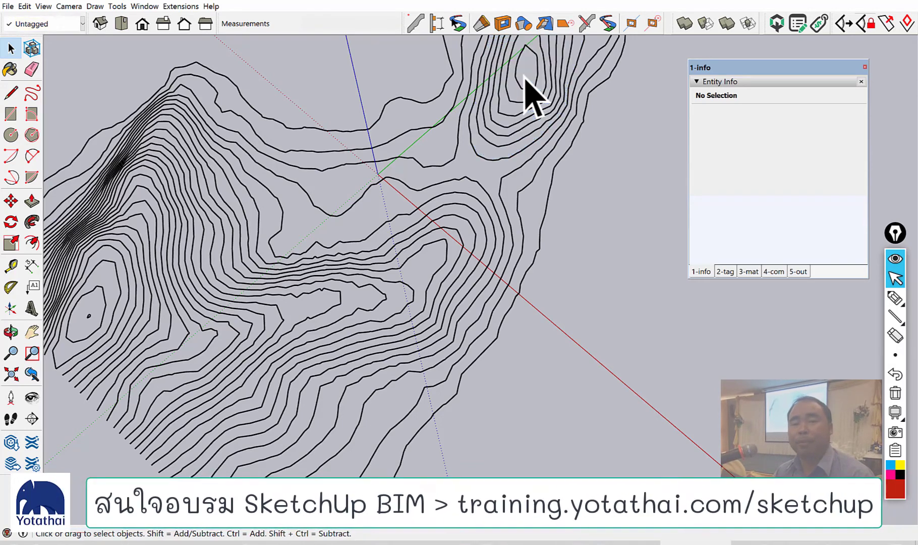
scroll(529, 92, down, 3)
mouse_move(471, 303)
middle_down()
mouse_move(232, 94)
mouse_move(529, 332)
mouse_move(318, 334)
mouse_move(379, 397)
mouse_move(486, 227)
middle_up()
scroll(590, 226, up, 5)
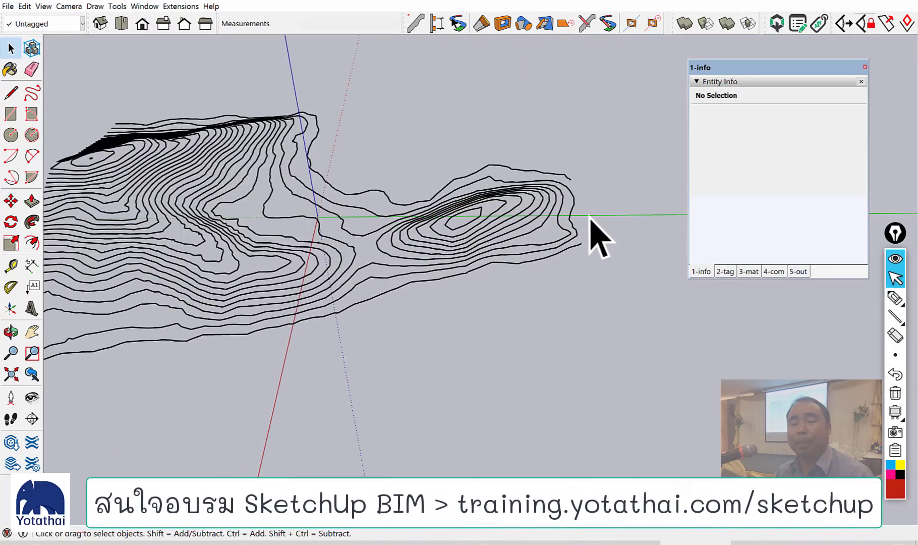
scroll(574, 199, down, 5)
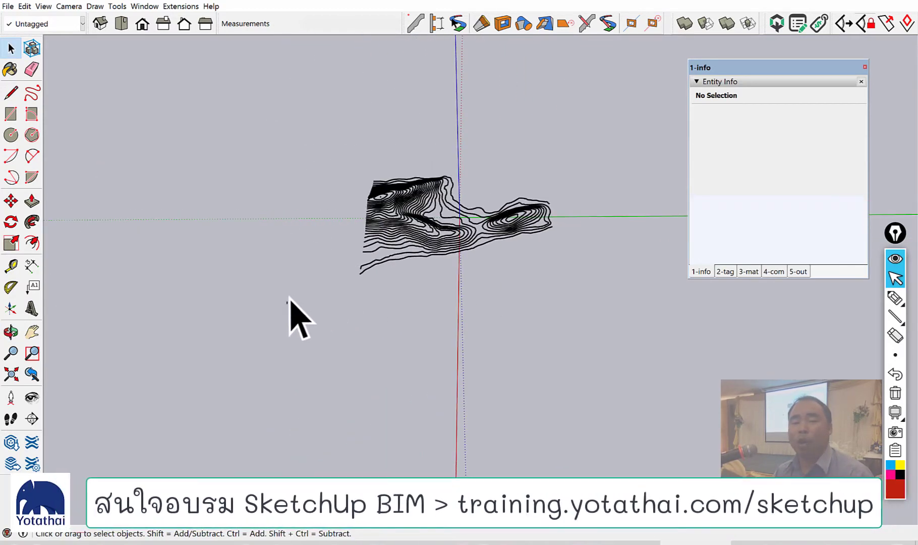
Select all the contour lines and enable the Sandbox toolbar.
drag(621, 93, 620, 92)
right_click(396, 25)
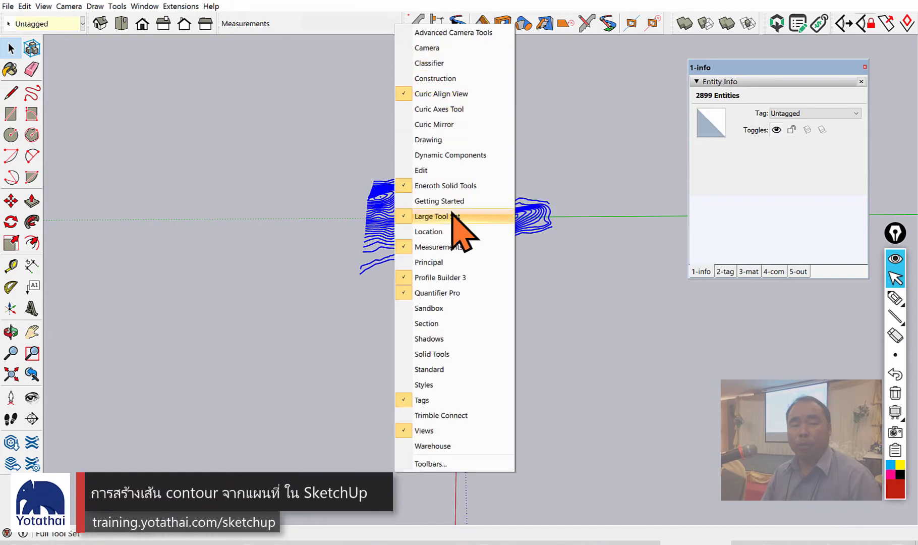
click(443, 308)
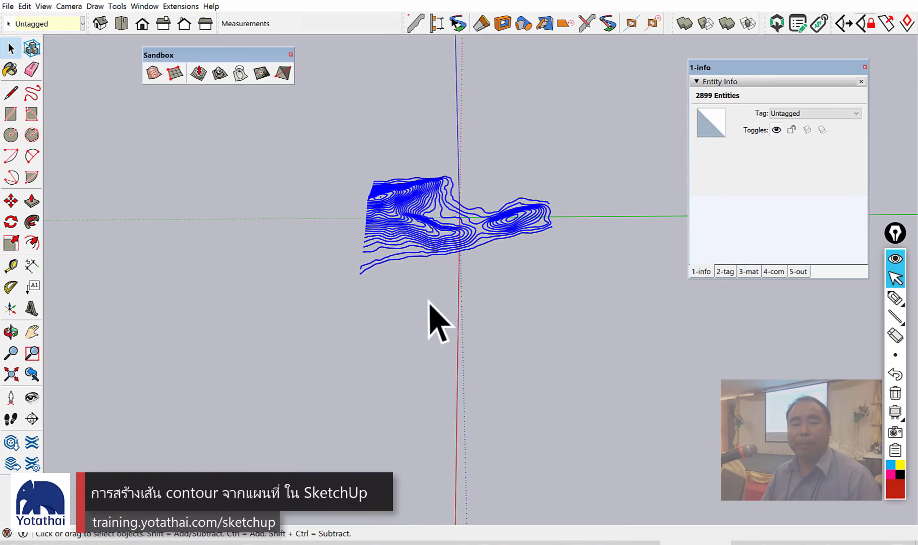
Generate a From Contours terrain surface and orbit to inspect it.
click(154, 75)
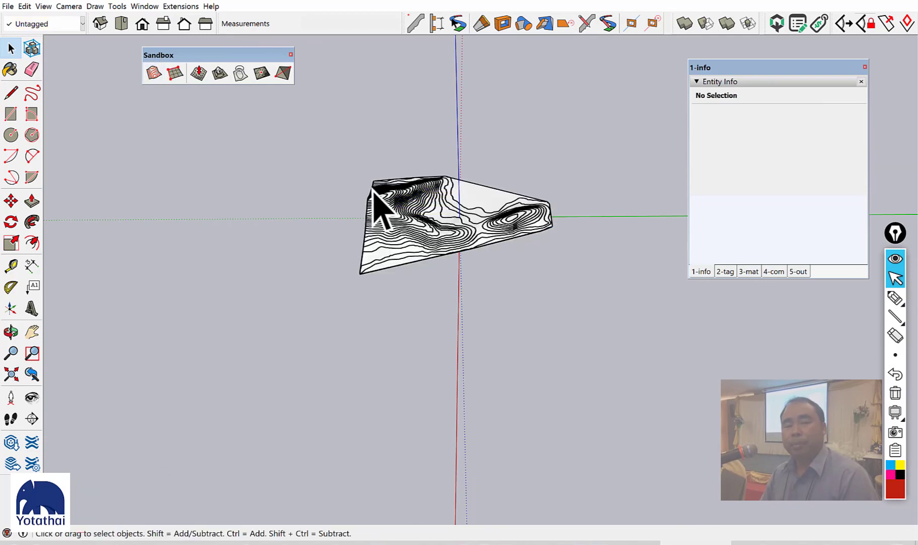
mouse_move(379, 204)
middle_down()
mouse_move(492, 249)
mouse_move(447, 45)
mouse_move(716, 182)
middle_up()
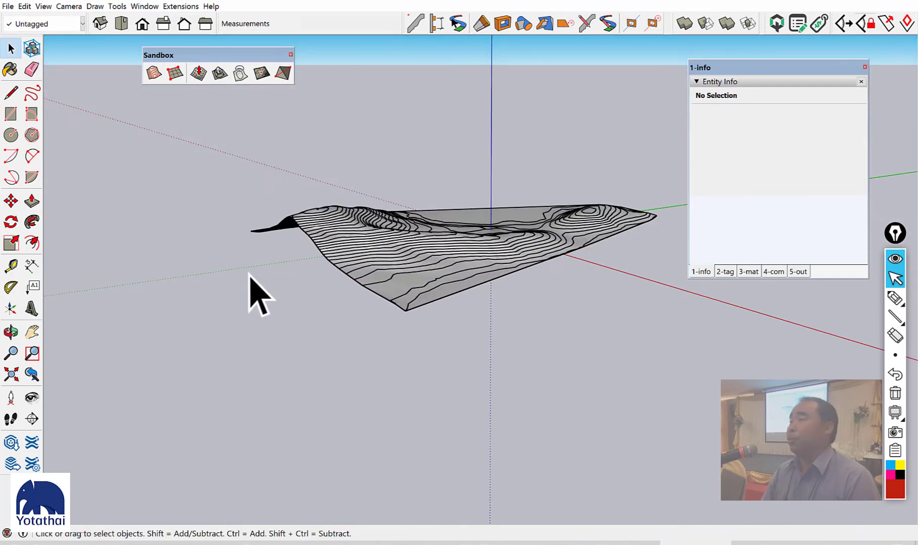
mouse_move(249, 274)
middle_down()
mouse_move(435, 332)
mouse_move(569, 353)
middle_up()
scroll(378, 217, up, 3)
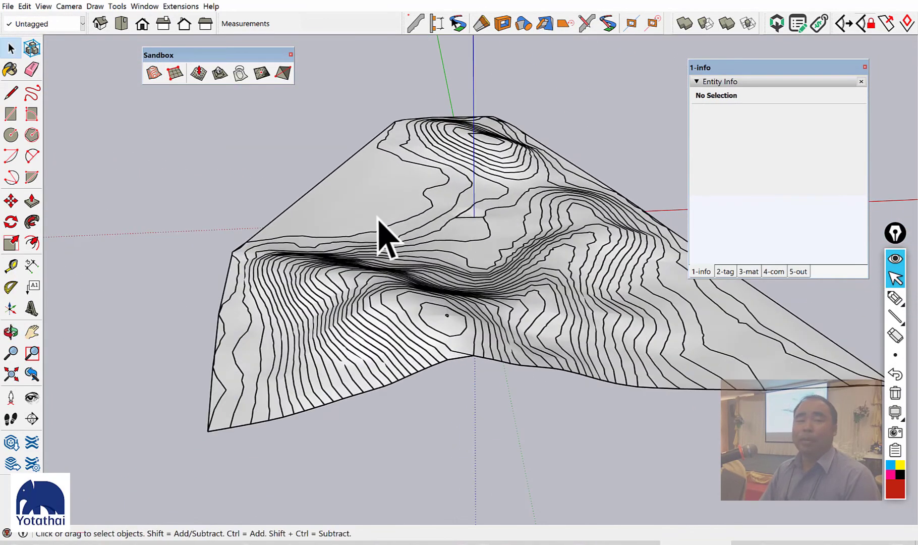
click(378, 217)
scroll(353, 205, down, 5)
mouse_move(353, 204)
middle_down()
mouse_move(318, 117)
mouse_move(318, 189)
middle_up()
Generate a solid terrain volume of 117959403.23 m³ with Eneroth Terrain Volume.
scroll(342, 245, up, 3)
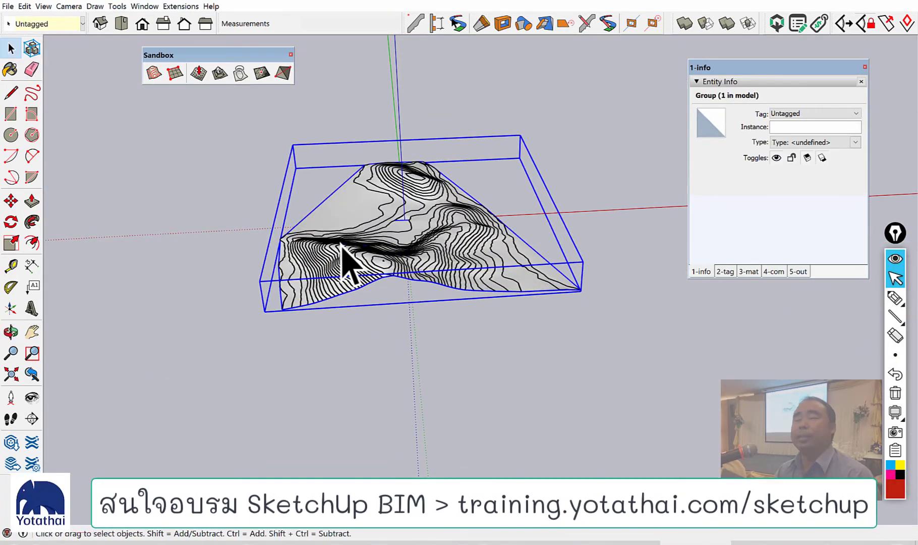
click(181, 6)
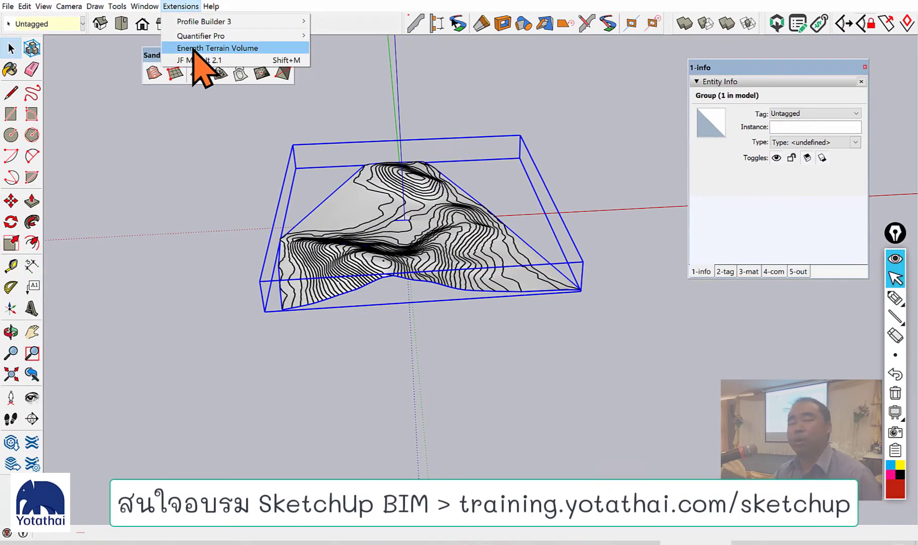
click(195, 48)
mouse_move(390, 307)
middle_down()
mouse_move(266, 98)
mouse_move(225, 160)
mouse_move(344, 199)
mouse_move(389, 287)
middle_up()
Move the terrain volume away from the contour lines and view both together.
key(m)
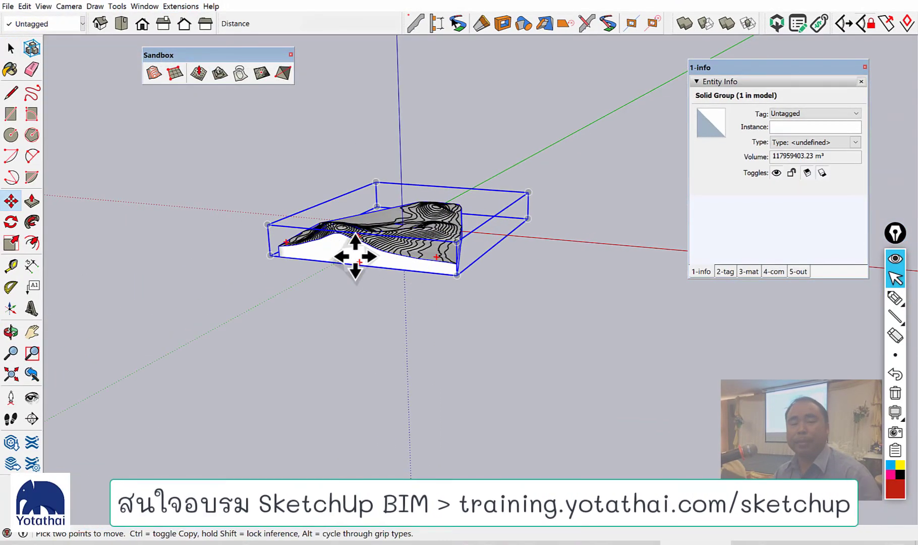
click(354, 253)
click(506, 293)
key(space)
click(543, 220)
mouse_move(543, 219)
middle_down()
mouse_move(369, 174)
mouse_move(636, 404)
mouse_move(386, 168)
mouse_move(385, 211)
mouse_move(429, 275)
middle_up()
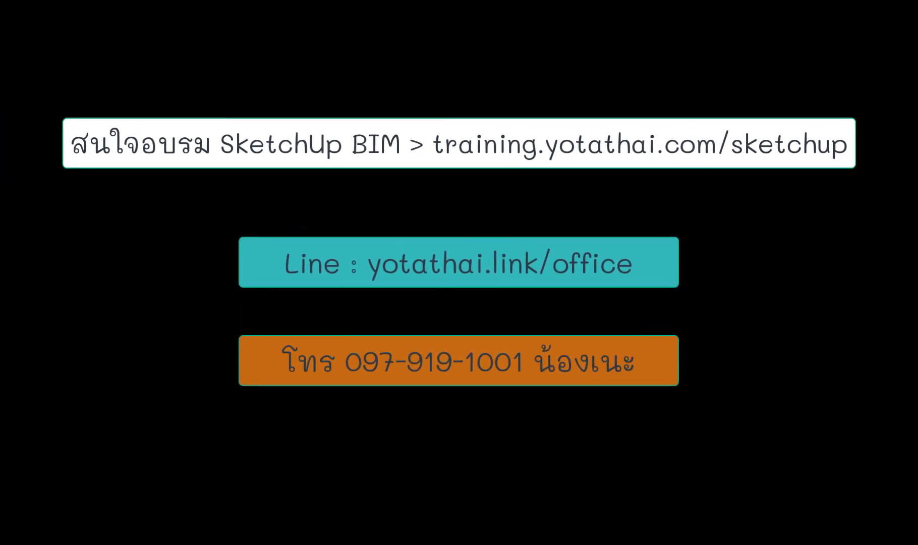